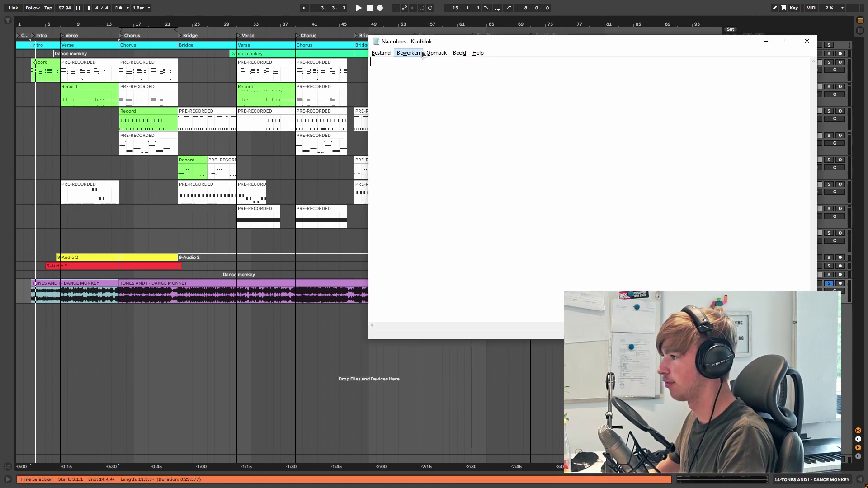
Step: Play the reference song from bar 3 with the blank Notepad page in front
{"action": "left_click", "coordinate": [75, 281]}
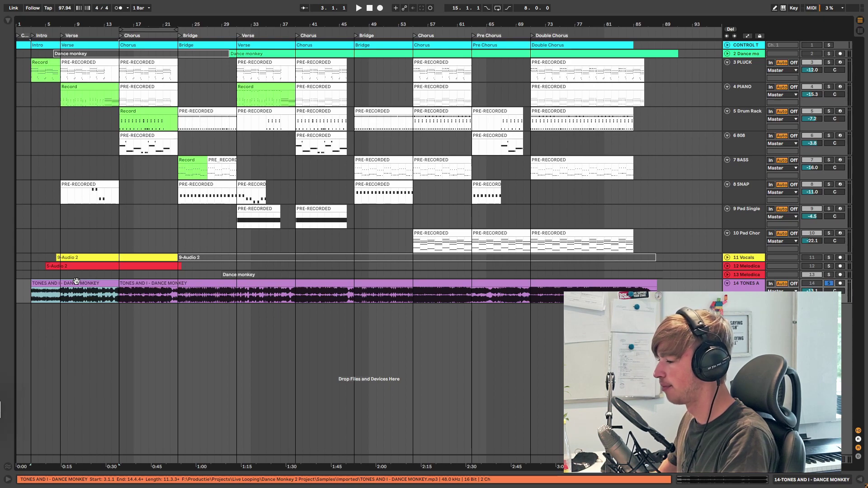
{"action": "key", "text": "space"}
{"action": "key", "text": "alt+Tab"}
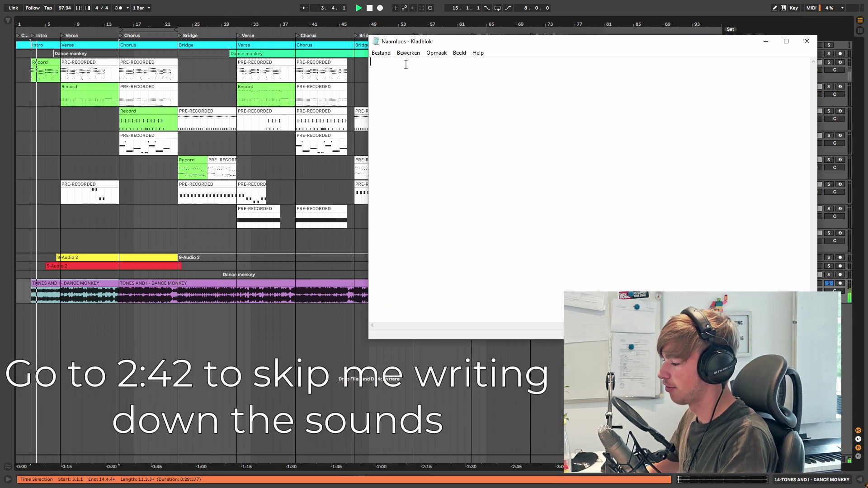
Step: List Pluck, Vocals and Piano on separate lines in Notepad
{"action": "type", "text": "P1uck"}
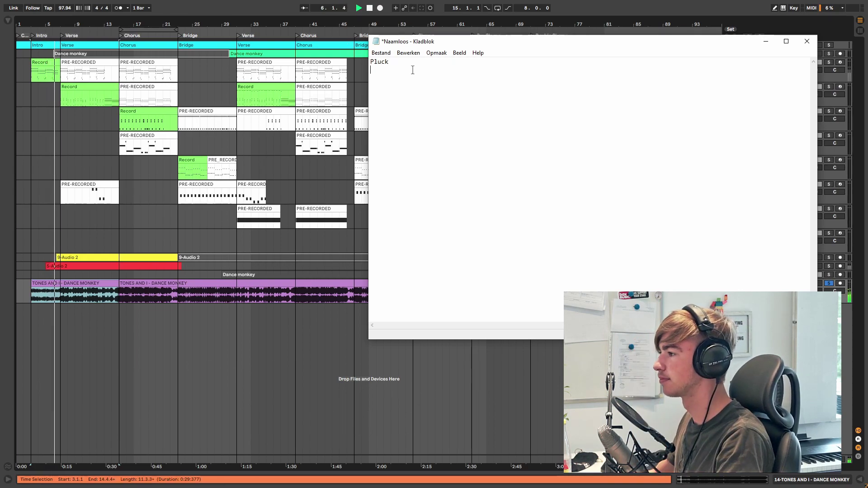
{"action": "scroll", "coordinate": [413, 68], "scroll_direction": "up", "scroll_amount": 5}
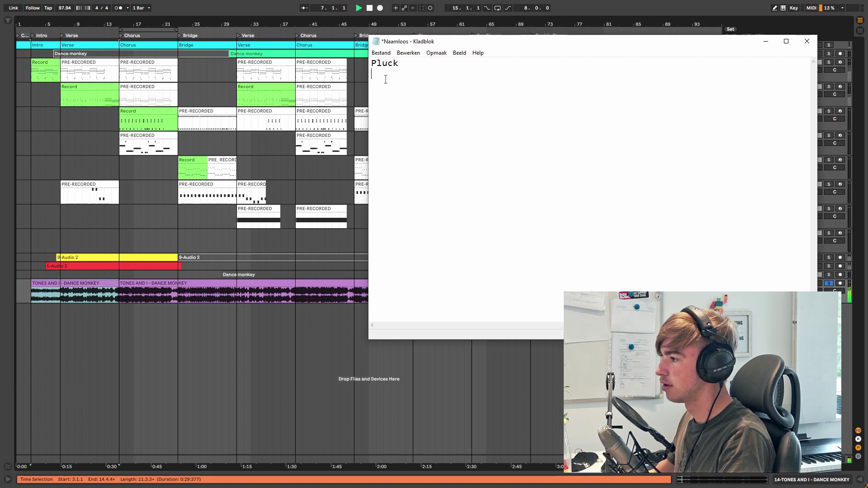
{"action": "key", "text": "Return"}
{"action": "type", "text": "Vocals"}
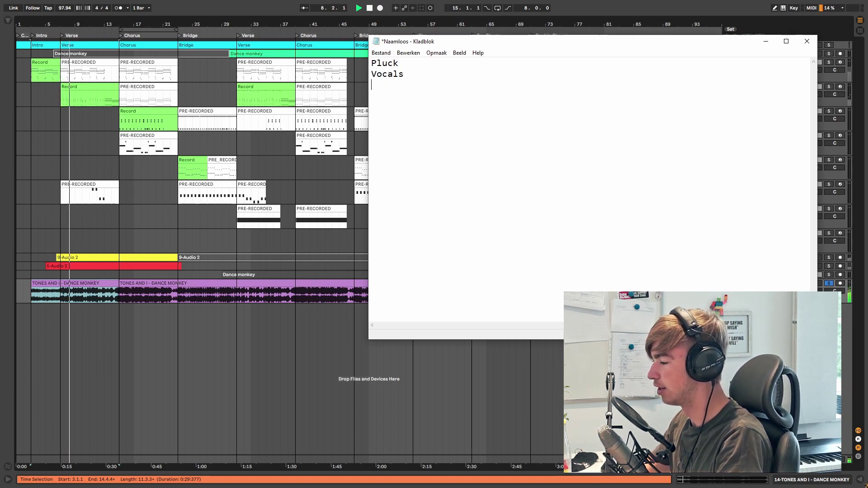
{"action": "key", "text": "Return"}
{"action": "type", "text": "Piano"}
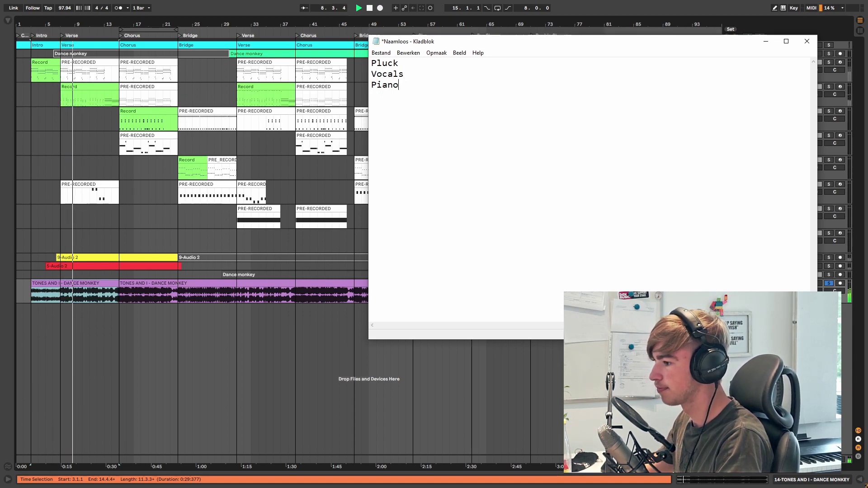
{"action": "key", "text": "Return"}
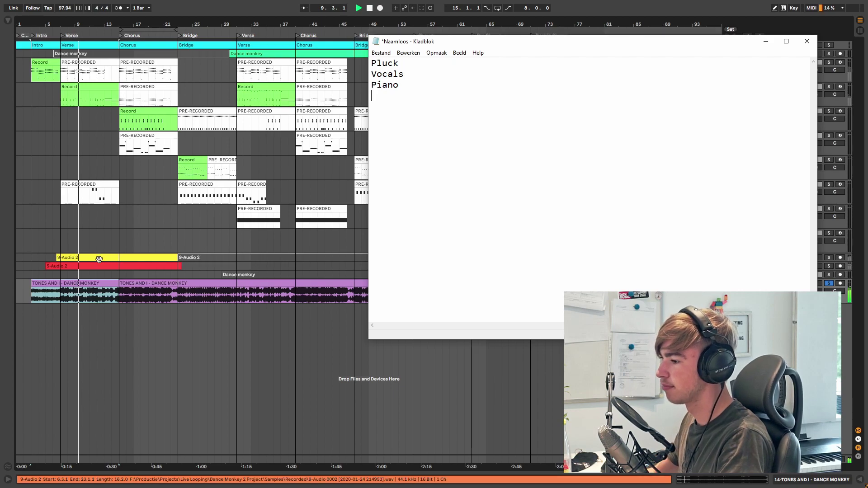
Step: Play the song from bar 15, keeping Notepad in front
{"action": "left_click", "coordinate": [119, 294]}
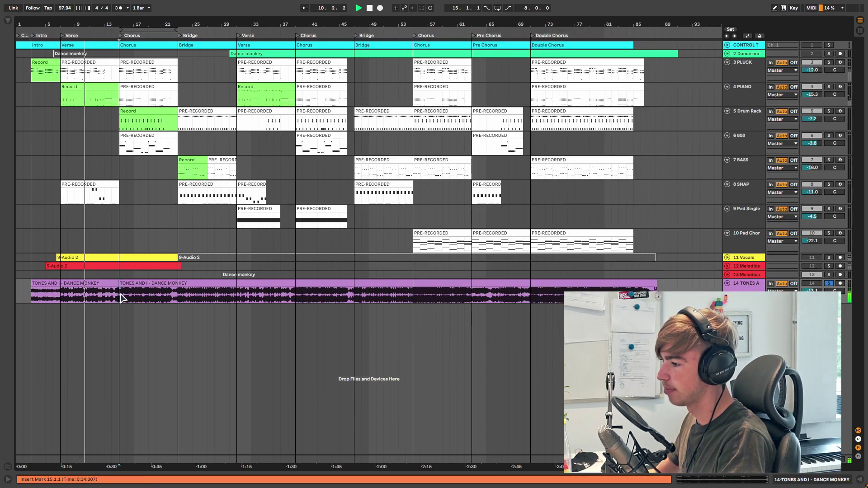
{"action": "key", "text": "space"}
{"action": "key", "text": "alt+Tab"}
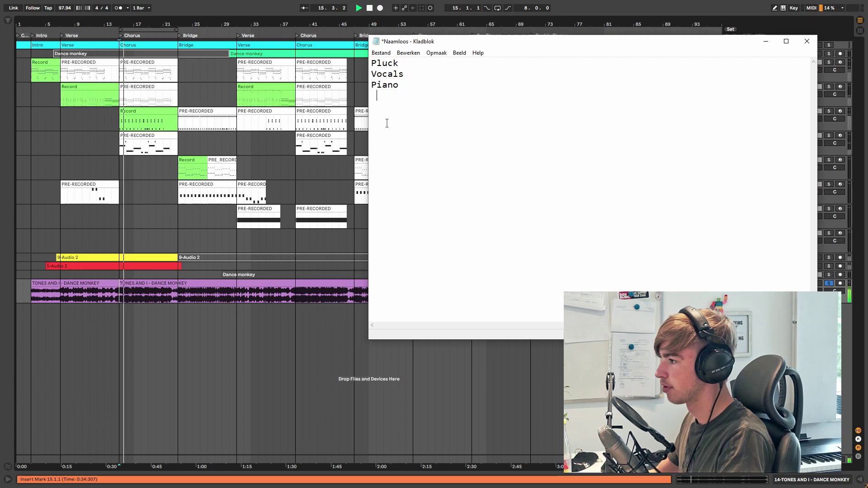
Step: After a blank line, add a Drums heading with '- Kick' and '- Clap' beneath it
{"action": "key", "text": "Return"}
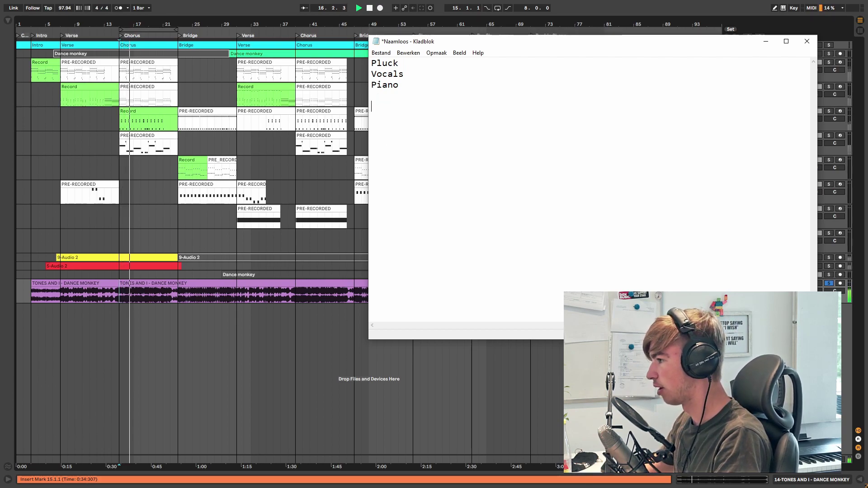
{"action": "type", "text": "Drums"}
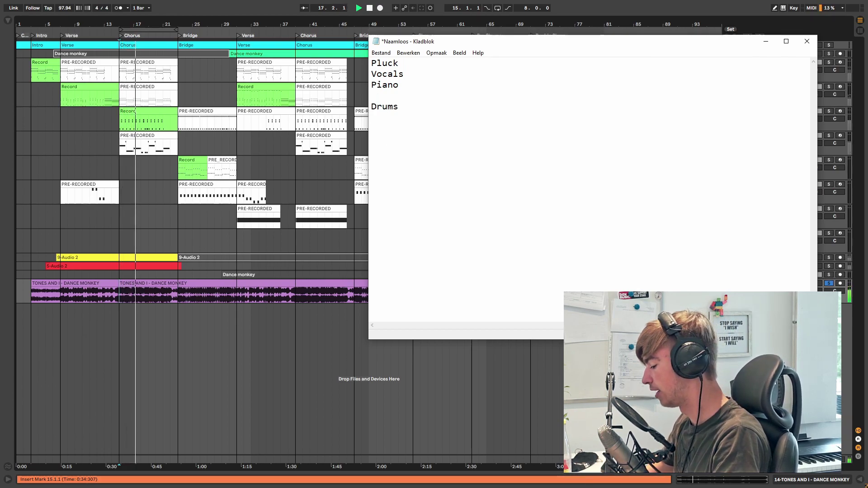
{"action": "key", "text": "Return"}
{"action": "type", "text": "Kick"}
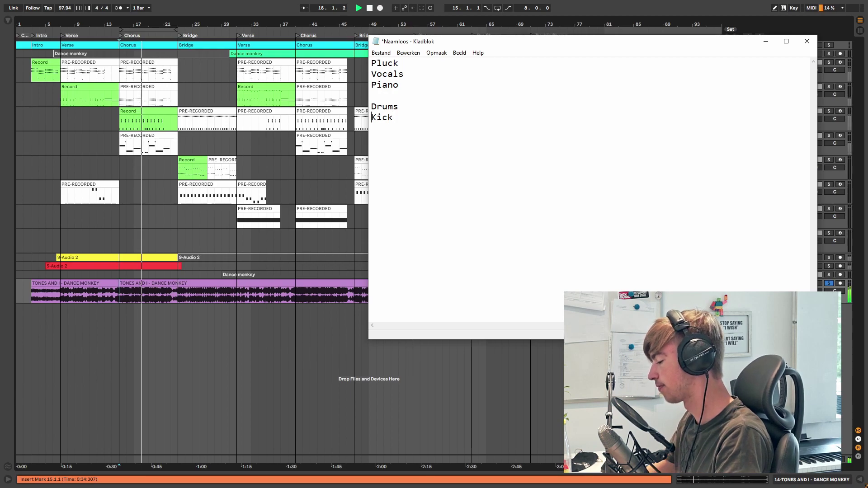
{"action": "key", "text": "Home"}
{"action": "type", "text": "-"}
{"action": "key", "text": "End"}
{"action": "key", "text": "Return"}
{"action": "type", "text": "- "}
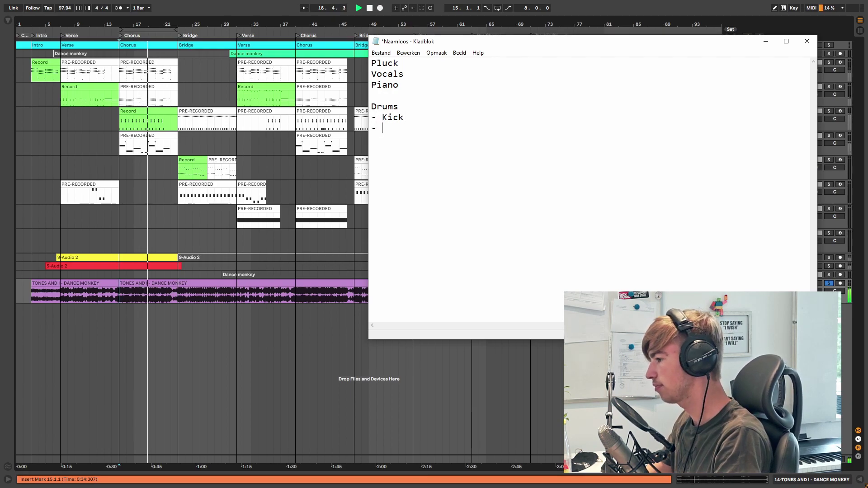
{"action": "type", "text": "Clap"}
{"action": "key", "text": "Return"}
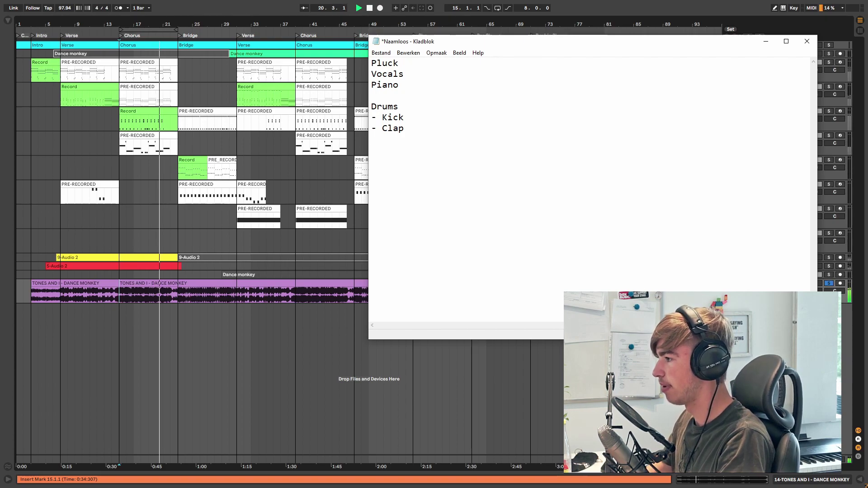
{"action": "left_click", "coordinate": [371, 96]}
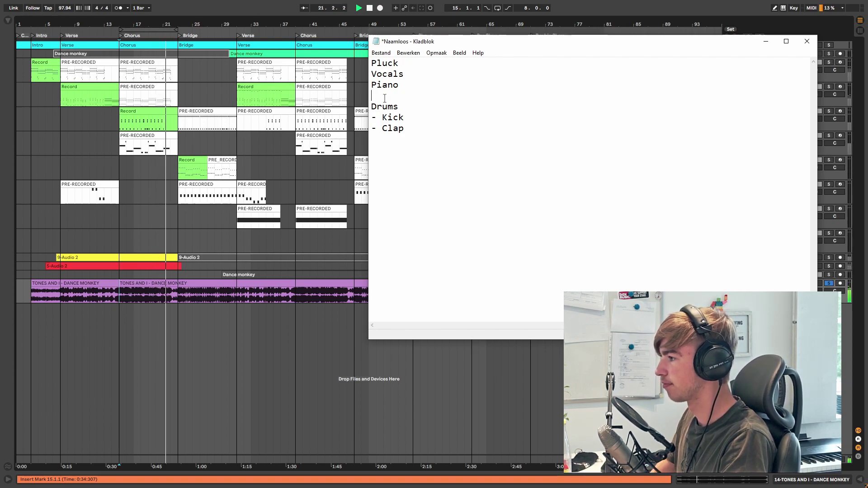
Step: Add a Bass entry on a new line below Piano
{"action": "key", "text": "Return"}
{"action": "key", "text": "Up"}
{"action": "type", "text": "Bass"}
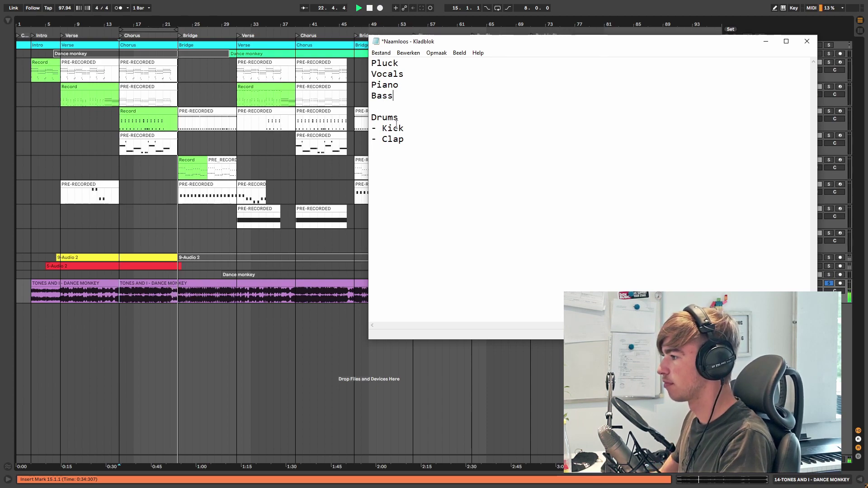
Step: Play the reference song from bar 22 in Ableton, then stop it
{"action": "left_click", "coordinate": [200, 216]}
{"action": "key", "text": "space"}
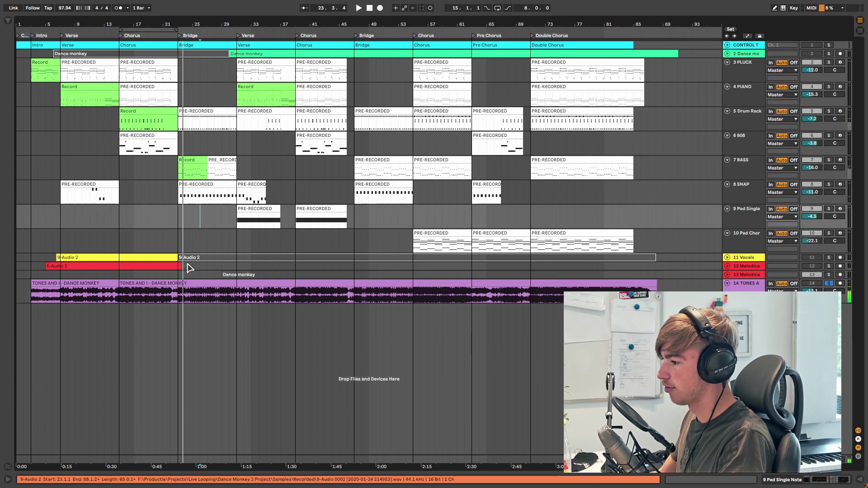
{"action": "left_click", "coordinate": [178, 298]}
{"action": "key", "text": "space"}
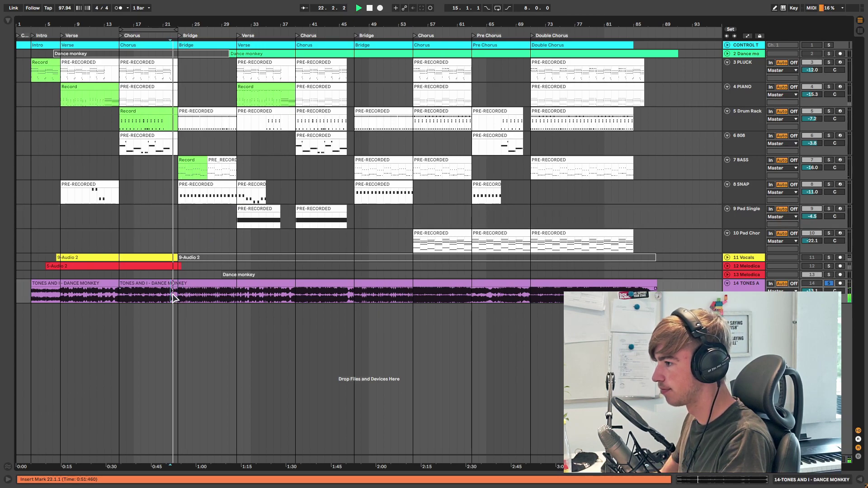
{"action": "key", "text": "space"}
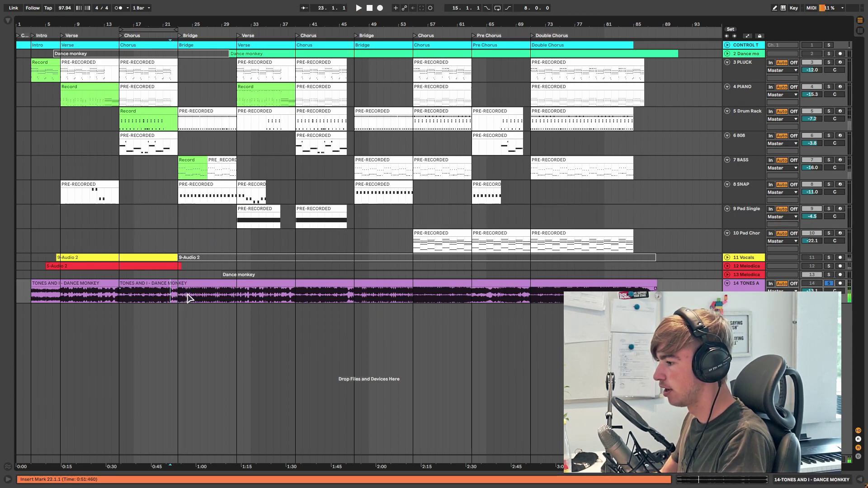
{"action": "key", "text": "alt+Tab"}
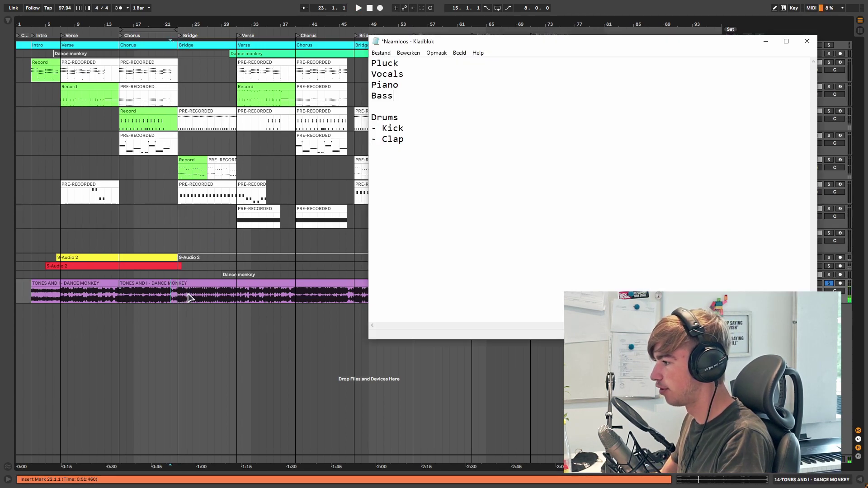
Step: List Reverse Cymbal and Reverse Vocal below Bass
{"action": "left_click", "coordinate": [447, 106]}
{"action": "key", "text": "Return"}
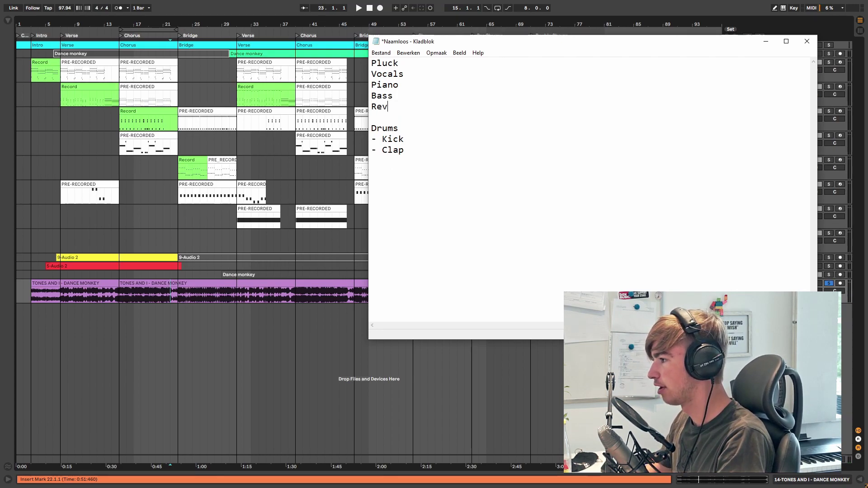
{"action": "type", "text": "Reverse Cymbal"}
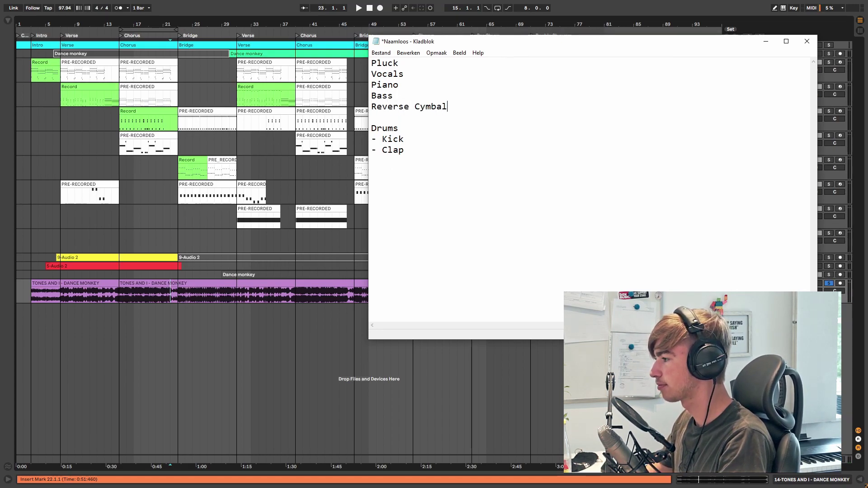
{"action": "key", "text": "Return"}
{"action": "type", "text": "Reverse"}
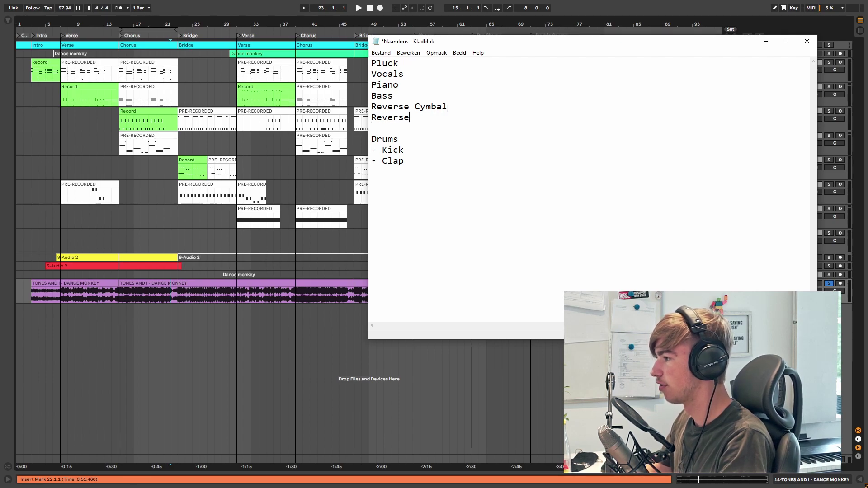
{"action": "type", "text": " Vocal"}
{"action": "key", "text": "Return"}
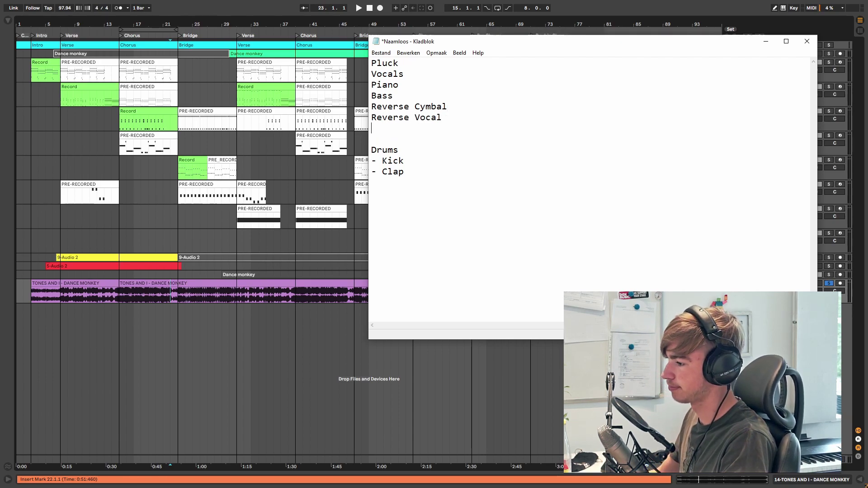
Step: Play the song from bar 23 with Notepad back in front
{"action": "left_click", "coordinate": [188, 296]}
{"action": "left_click", "coordinate": [184, 296]}
{"action": "key", "text": "space"}
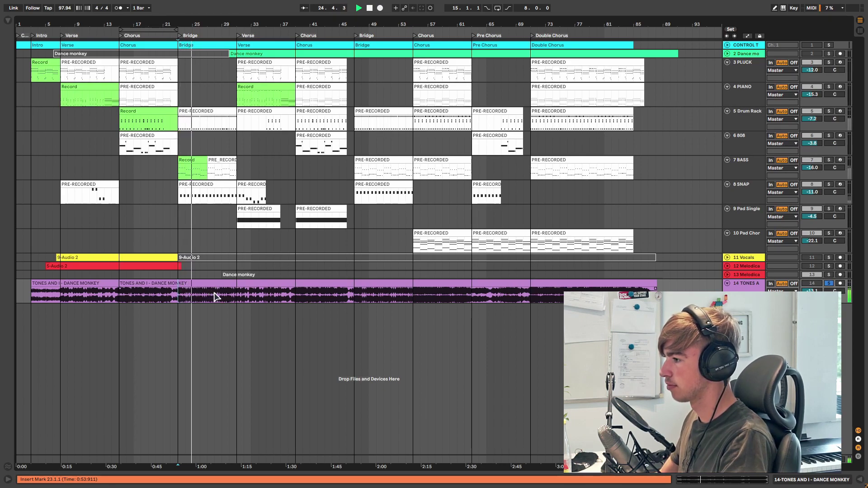
{"action": "key", "text": "alt+Tab"}
Step: Add 808 on the line above Bass and delete the temporary 'Another Bass' entry
{"action": "left_click", "coordinate": [402, 133]}
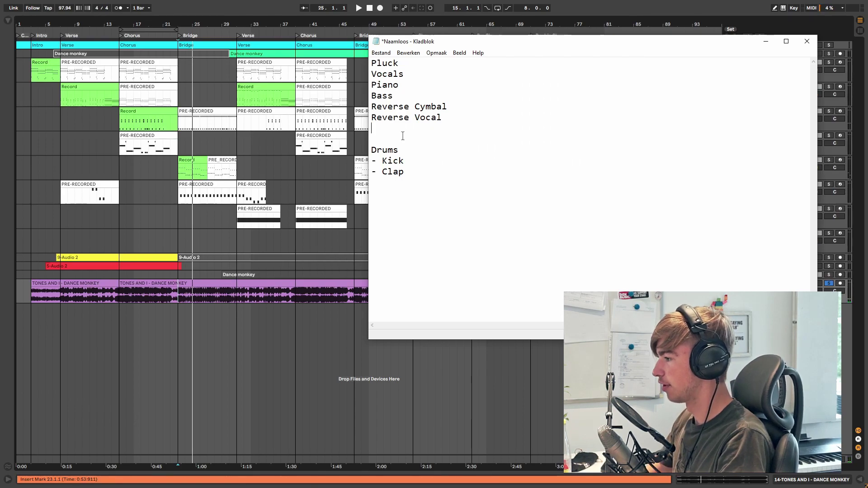
{"action": "type", "text": "Another Bass"}
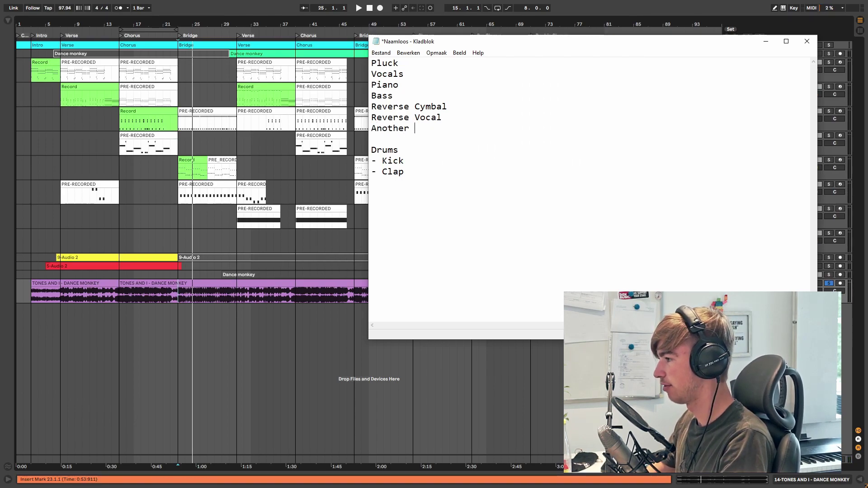
{"action": "left_click", "coordinate": [131, 199]}
{"action": "key", "text": "alt+Tab"}
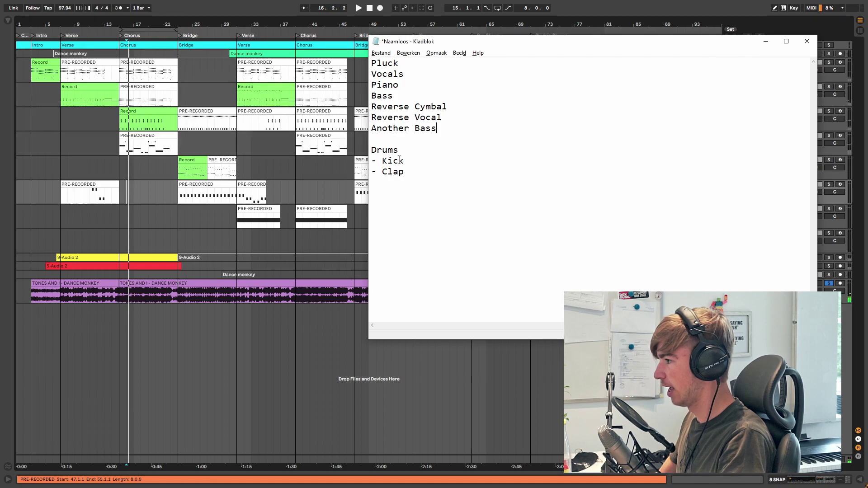
{"action": "left_click", "coordinate": [402, 98]}
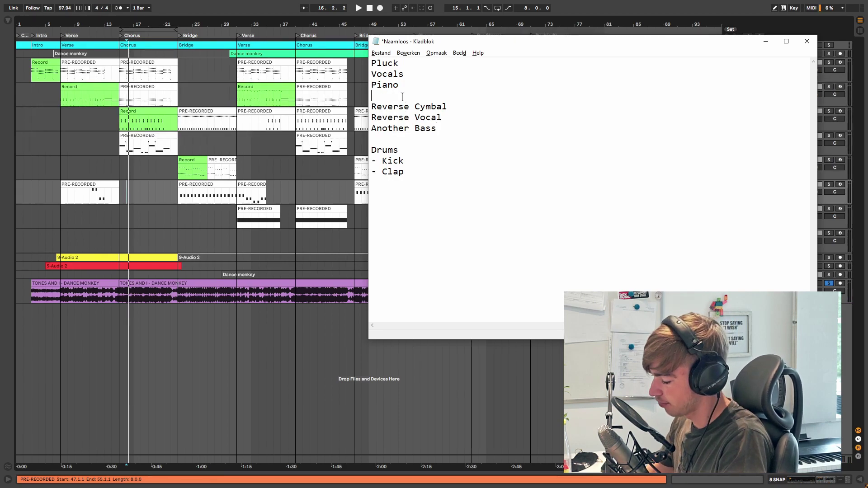
{"action": "type", "text": "808"}
{"action": "left_click", "coordinate": [451, 127]}
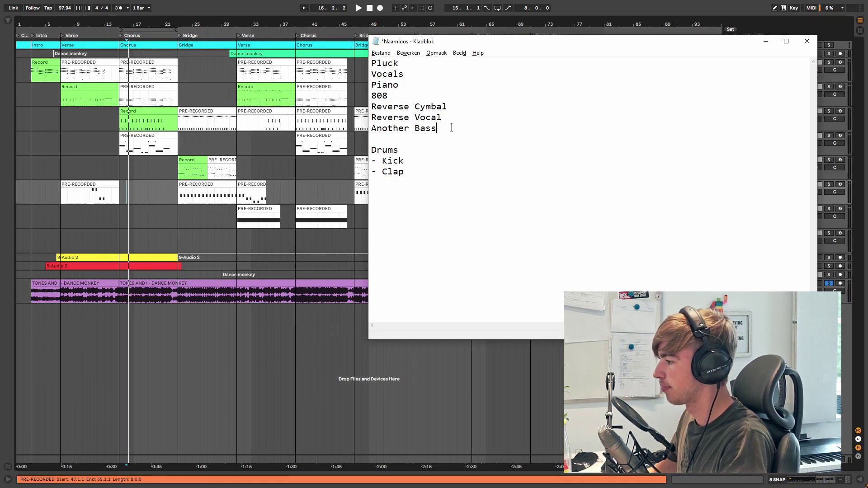
{"action": "key", "text": "ctrl+BackSpace"}
{"action": "key", "text": "ctrl+BackSpace"}
{"action": "key", "text": "Up"}
{"action": "key", "text": "Return"}
{"action": "key", "text": "Up"}
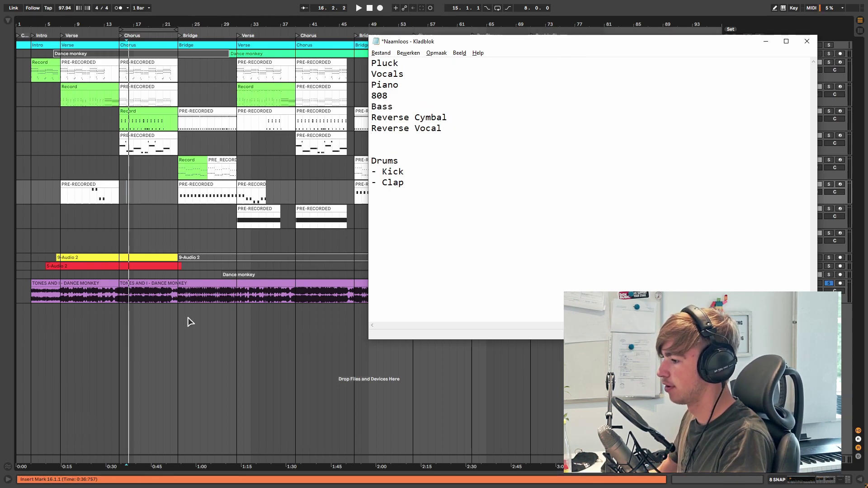
Step: Play the song from bar 31 and type Pad below Reverse Vocal
{"action": "left_click", "coordinate": [200, 294]}
{"action": "key", "text": "space"}
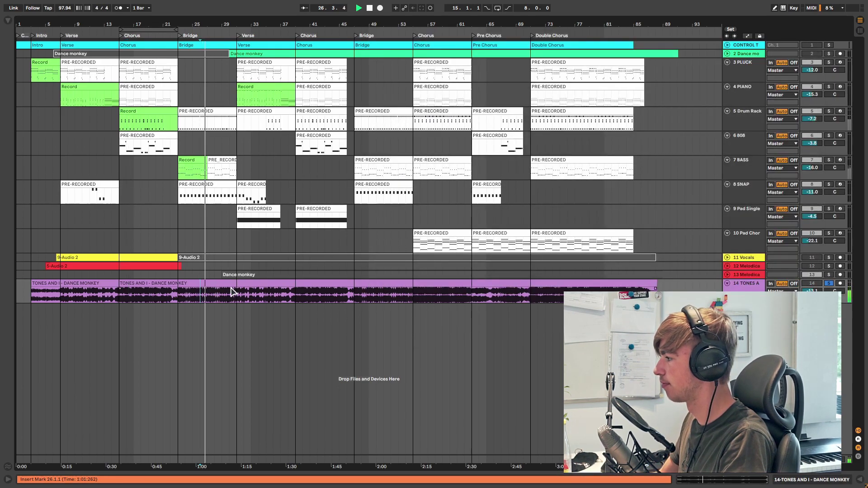
{"action": "key", "text": "alt+Tab"}
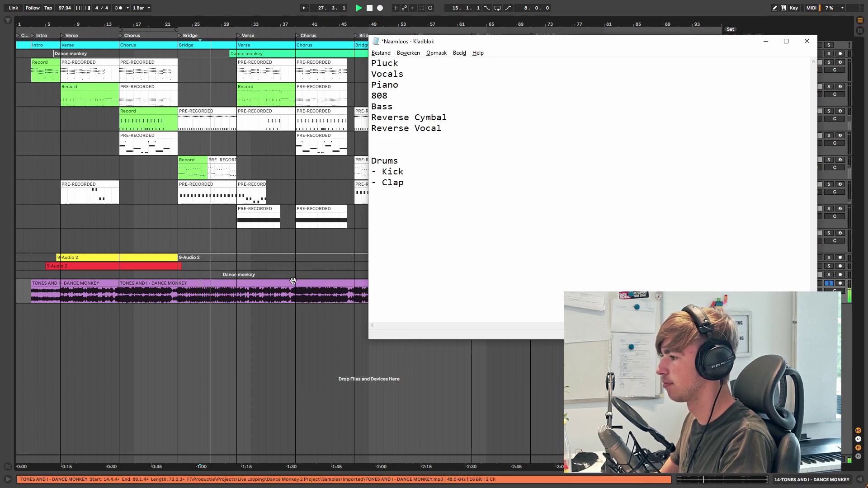
{"action": "left_click", "coordinate": [237, 299]}
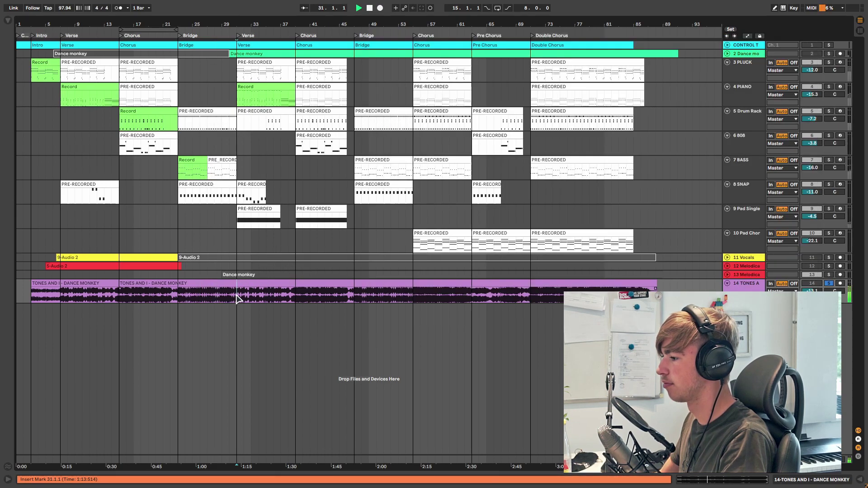
{"action": "key", "text": "alt+Tab"}
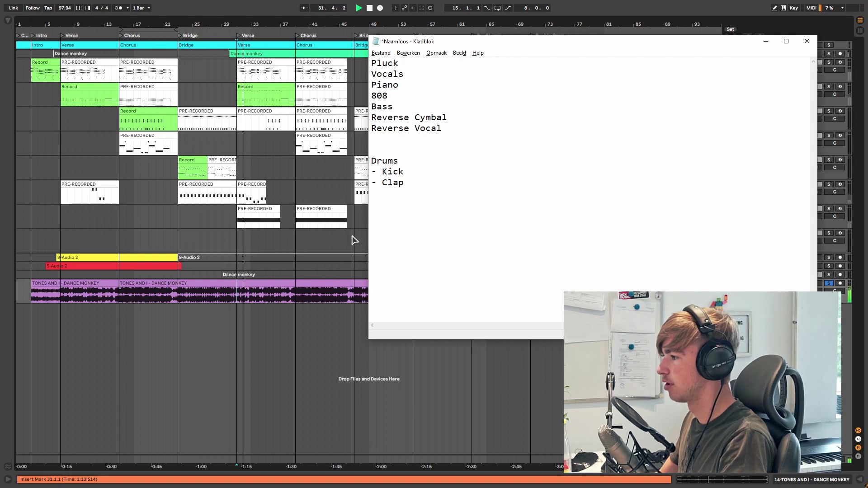
{"action": "type", "text": "Pad"}
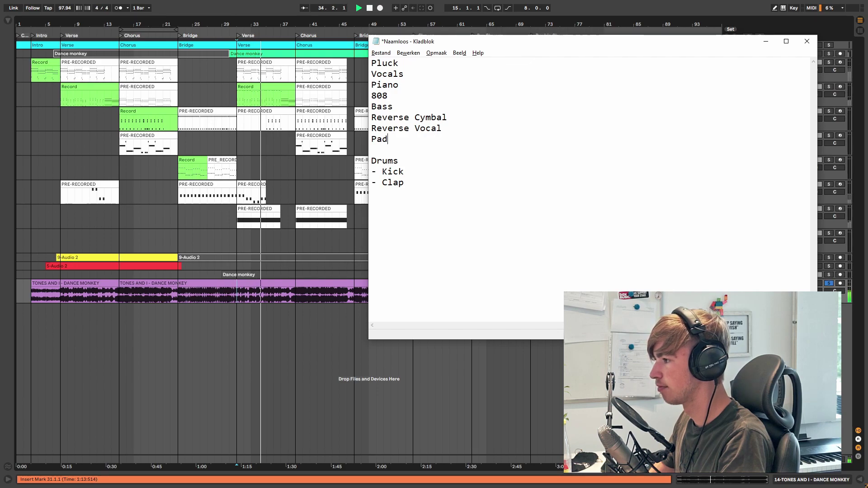
Step: Replay the song from bar 31, then return to the notes list
{"action": "left_click", "coordinate": [275, 166]}
{"action": "key", "text": "space"}
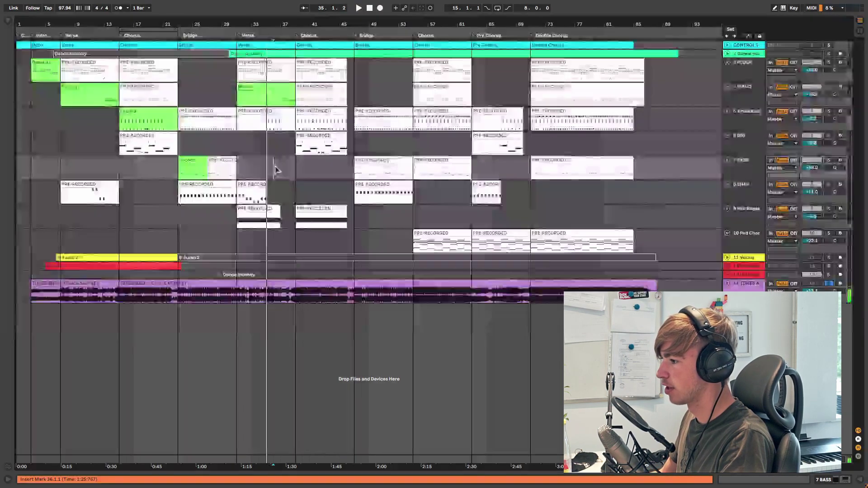
{"action": "key", "text": "alt+Tab"}
{"action": "left_click", "coordinate": [273, 168]}
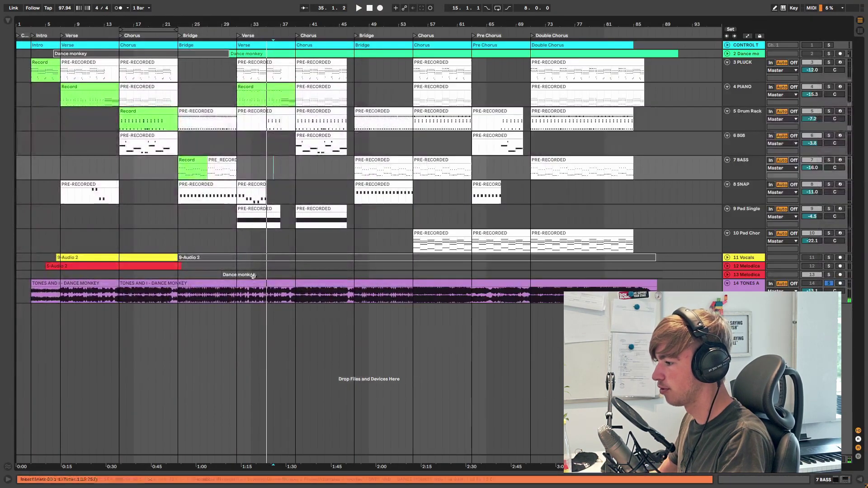
{"action": "left_click", "coordinate": [241, 299]}
{"action": "key", "text": "space"}
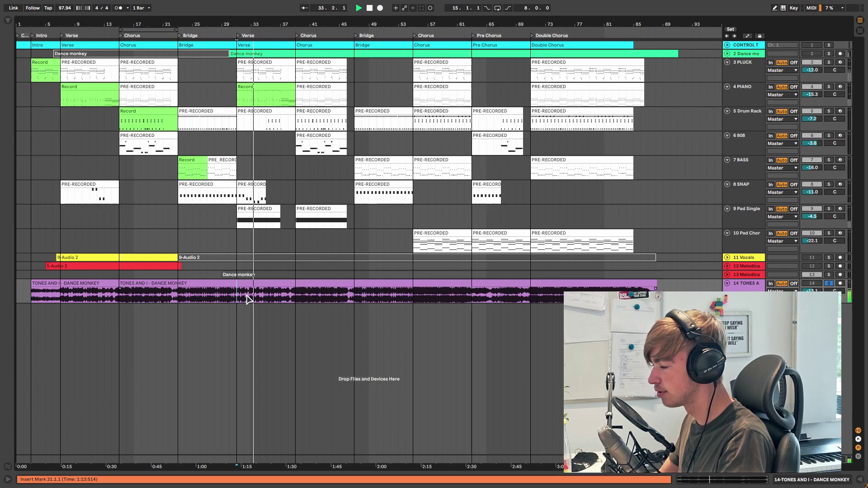
{"action": "key", "text": "space"}
{"action": "key", "text": "alt+Tab"}
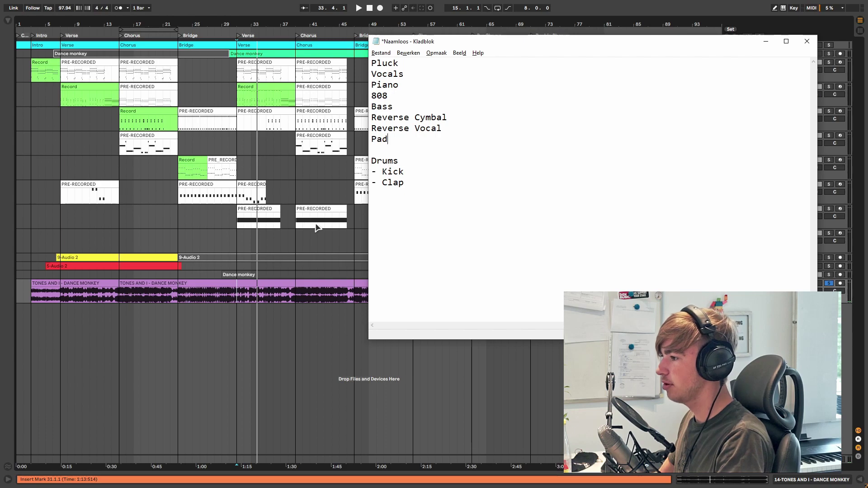
Step: Play the song from bar 38 and add a Background vocals line below Vocals
{"action": "key", "text": "alt+Tab"}
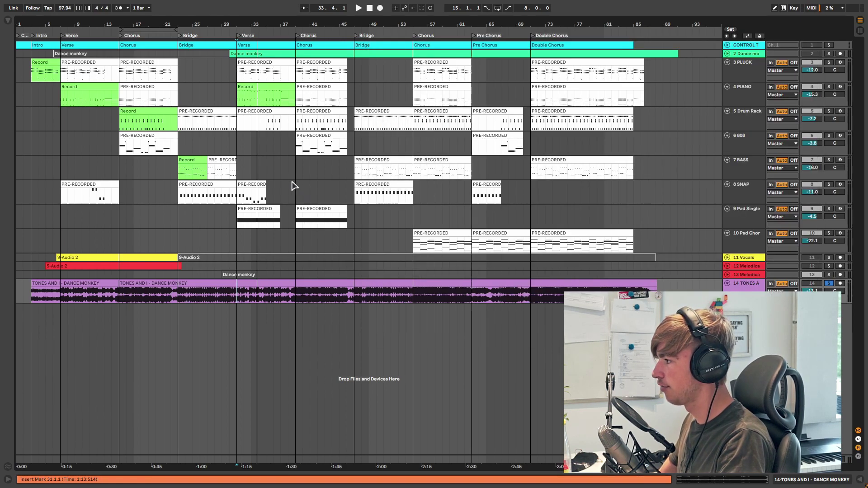
{"action": "left_click", "coordinate": [288, 142]}
{"action": "key", "text": "space"}
{"action": "key", "text": "alt+Tab"}
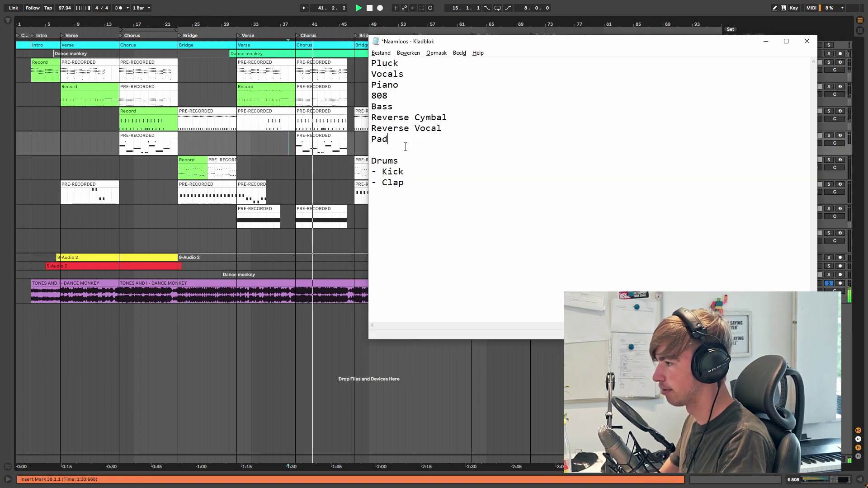
{"action": "left_click", "coordinate": [405, 74]}
{"action": "key", "text": "Return"}
{"action": "type", "text": "Ba"}
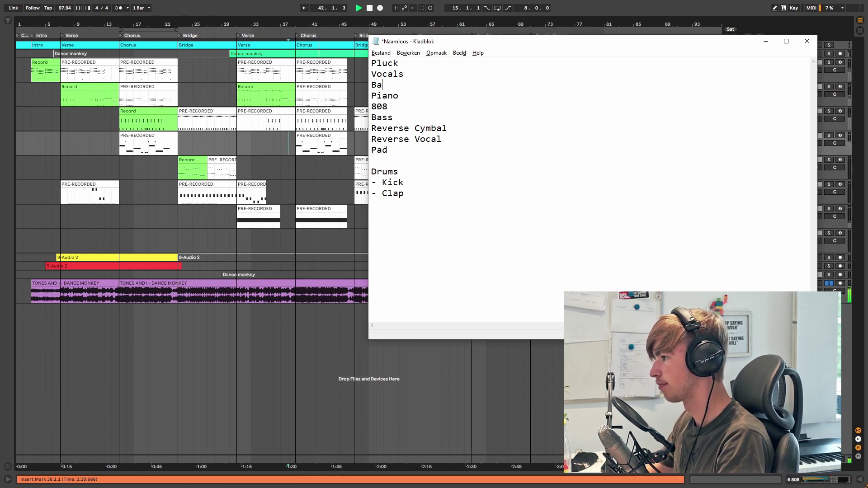
{"action": "type", "text": "ckground voas"}
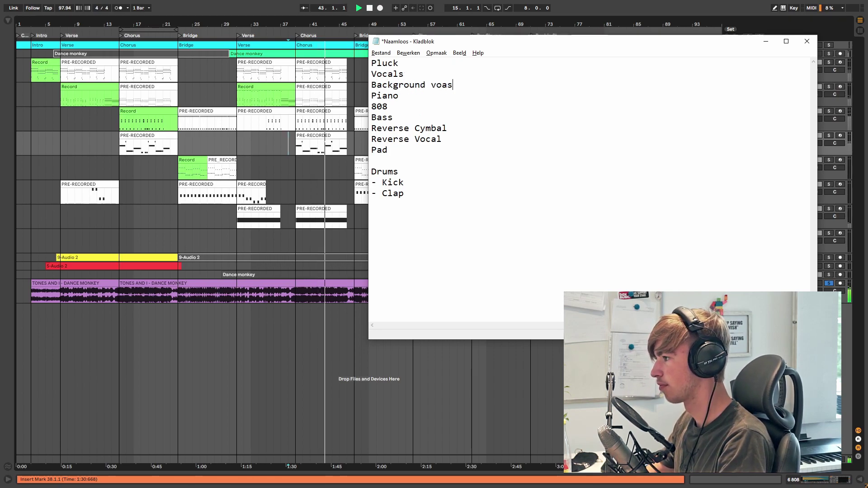
{"action": "key", "text": "BackSpace"}
{"action": "key", "text": "BackSpace"}
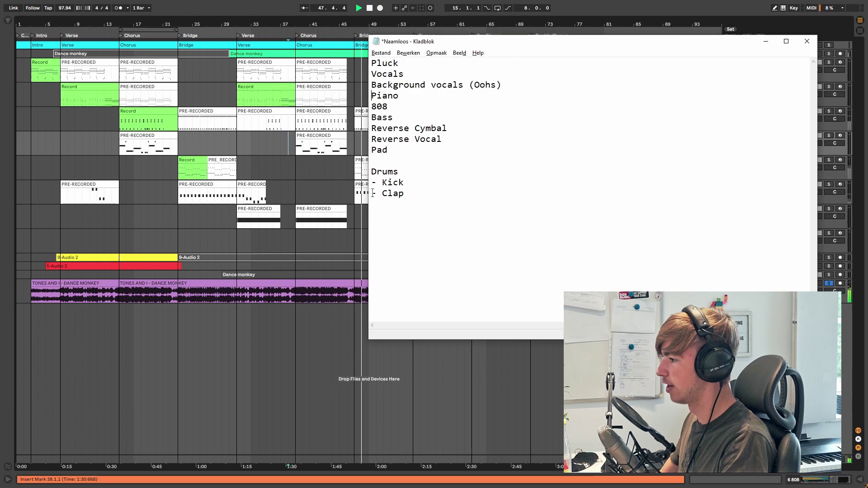
Step: Add '- Snap' and '- HiHat' to the drum list below Clap
{"action": "left_click", "coordinate": [411, 161]}
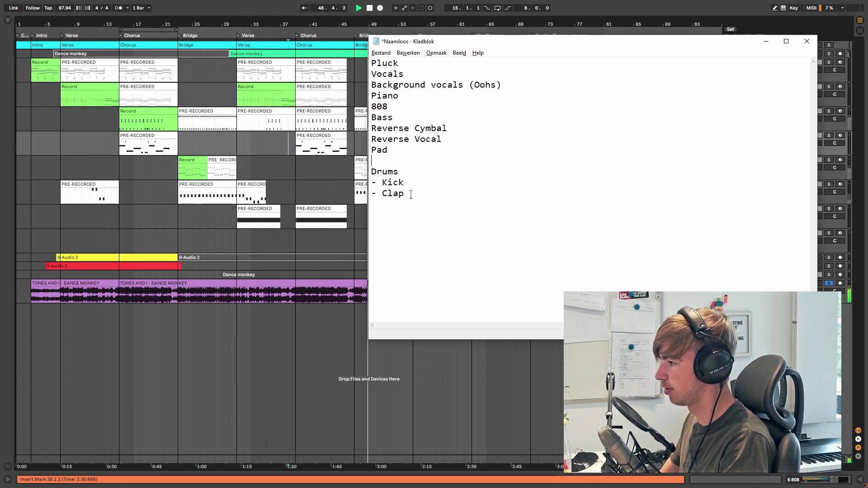
{"action": "left_click", "coordinate": [411, 195]}
{"action": "key", "text": "Return"}
{"action": "type", "text": "- "}
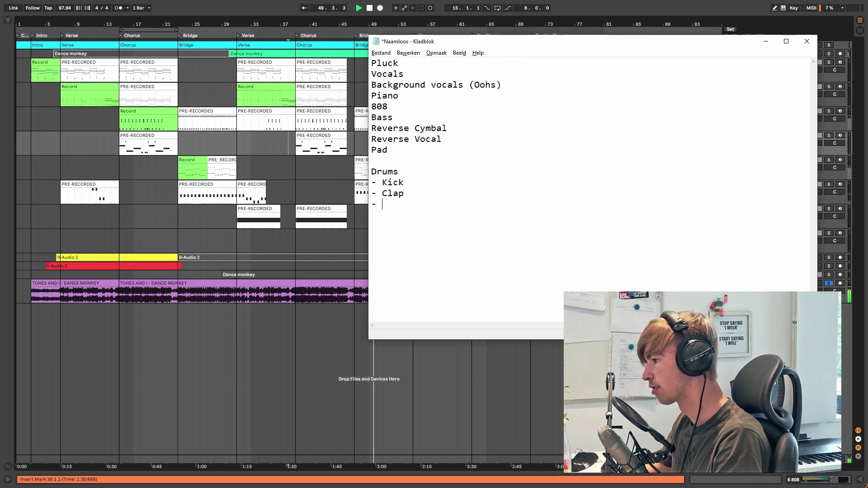
{"action": "type", "text": "Snap"}
{"action": "key", "text": "Return"}
{"action": "type", "text": "- "}
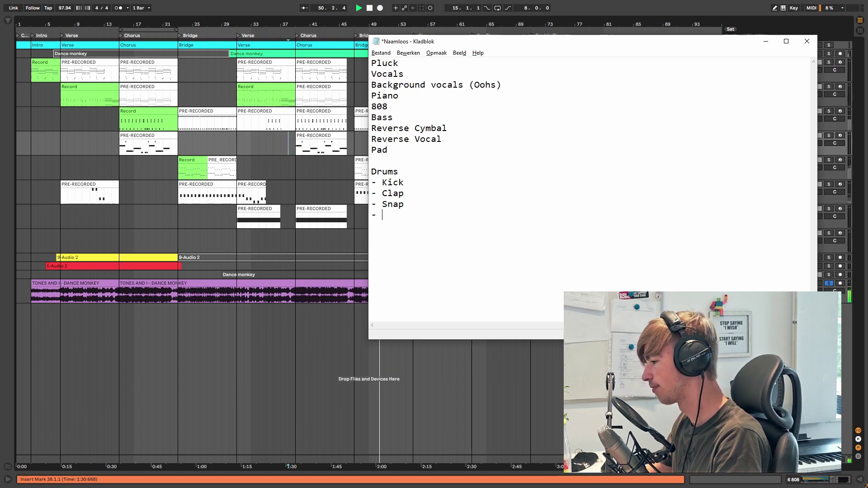
{"action": "type", "text": "HiHat"}
{"action": "key", "text": "alt+Tab"}
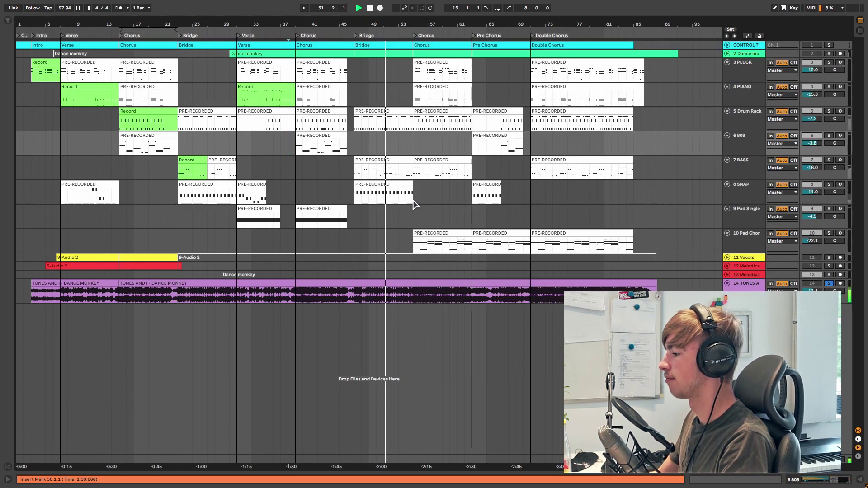
Step: Play the TONES AND I reference track from the Chorus at bar 55
{"action": "left_click", "coordinate": [430, 294]}
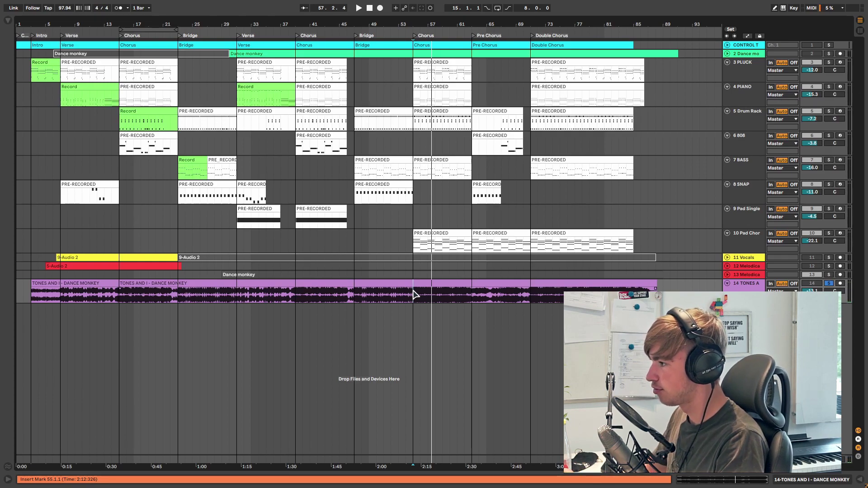
{"action": "key", "text": "alt+Tab"}
{"action": "key", "text": "alt+Tab"}
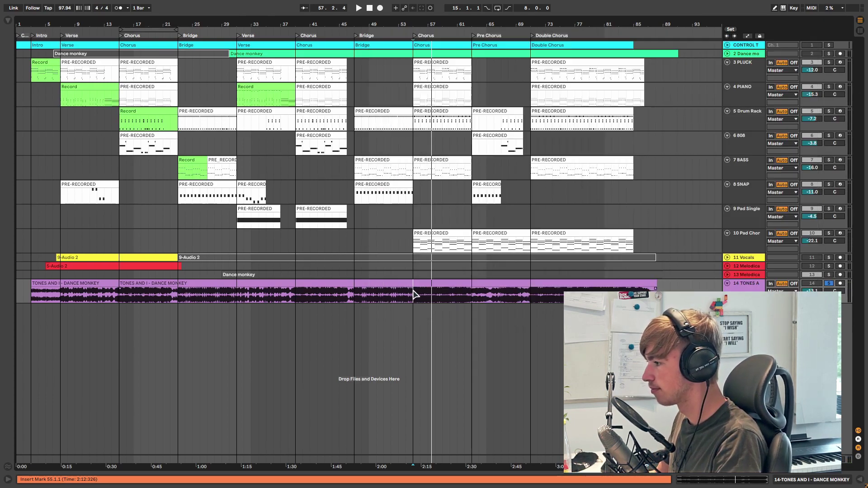
{"action": "key", "text": "space"}
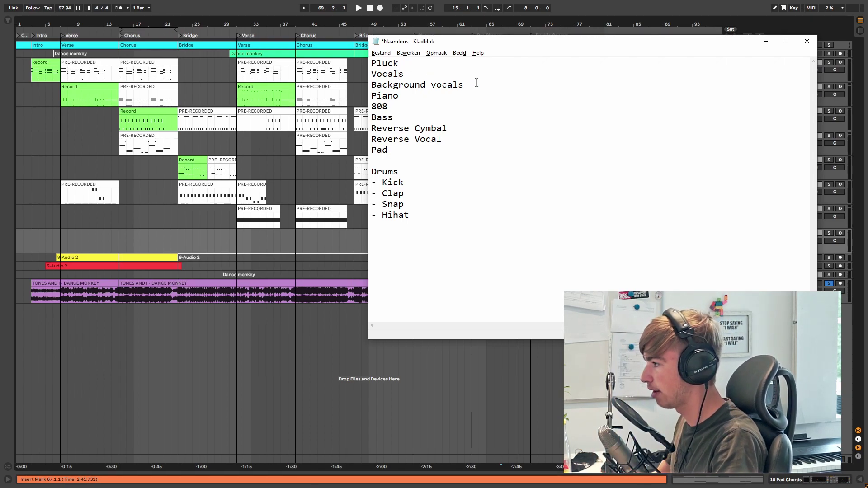
Step: Touch up the Notepad sound list, then bring the Ableton arrangement in front of it
{"action": "left_click_drag", "start_coordinate": [477, 83], "coordinate": [382, 95]}
{"action": "left_click", "coordinate": [389, 86]}
{"action": "left_click", "coordinate": [383, 114]}
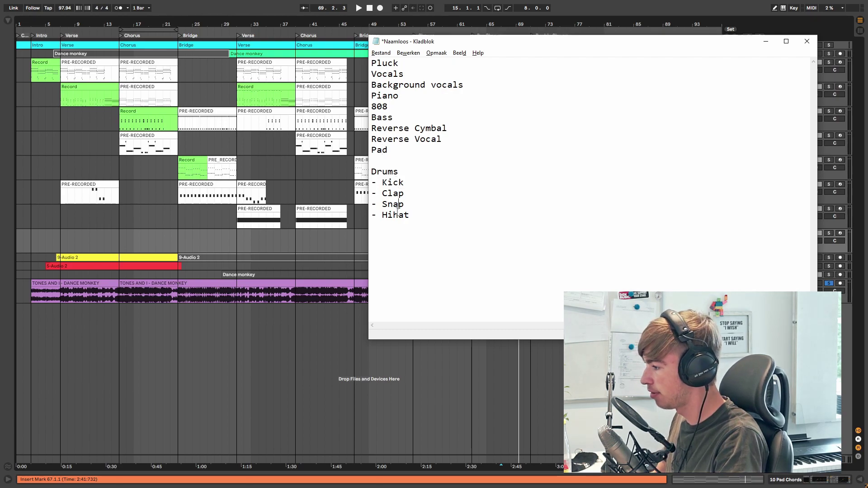
{"action": "left_click", "coordinate": [299, 164]}
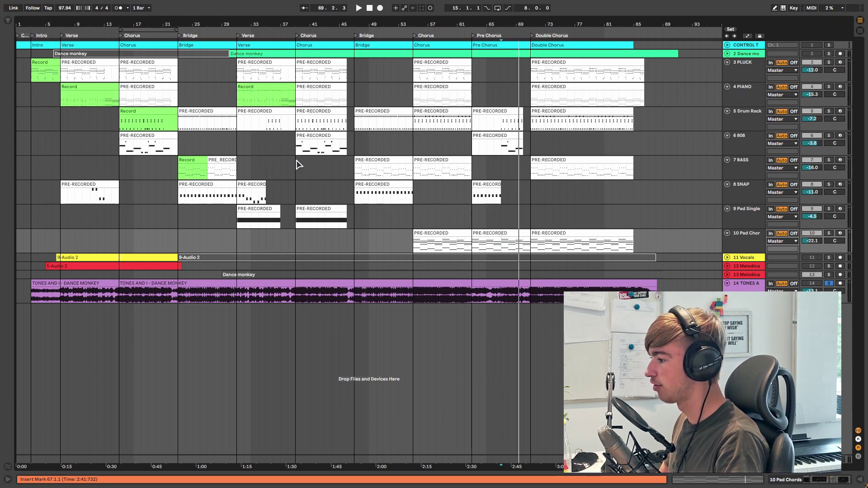
Step: Show the full bar 1–93 arrangement, open the Pluck device, then close the device panel
{"action": "scroll", "coordinate": [346, 296], "scroll_direction": "up", "scroll_amount": 3}
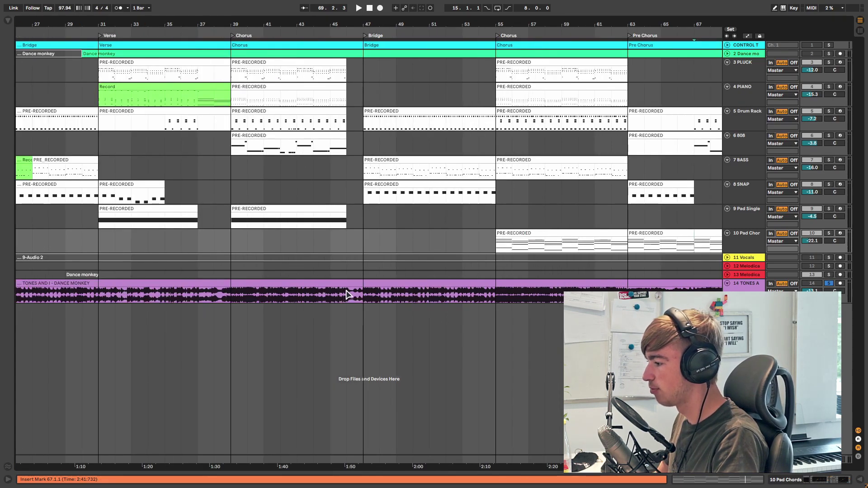
{"action": "scroll", "coordinate": [346, 295], "scroll_direction": "down", "scroll_amount": 3}
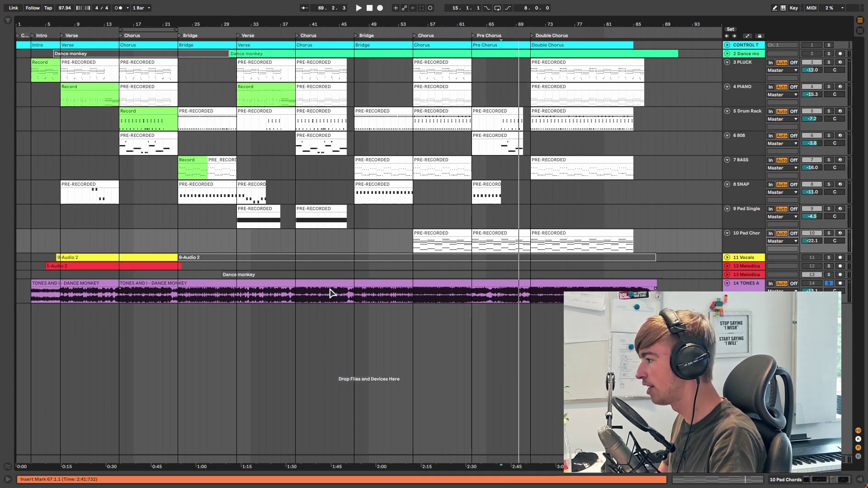
{"action": "key", "text": "alt+Tab"}
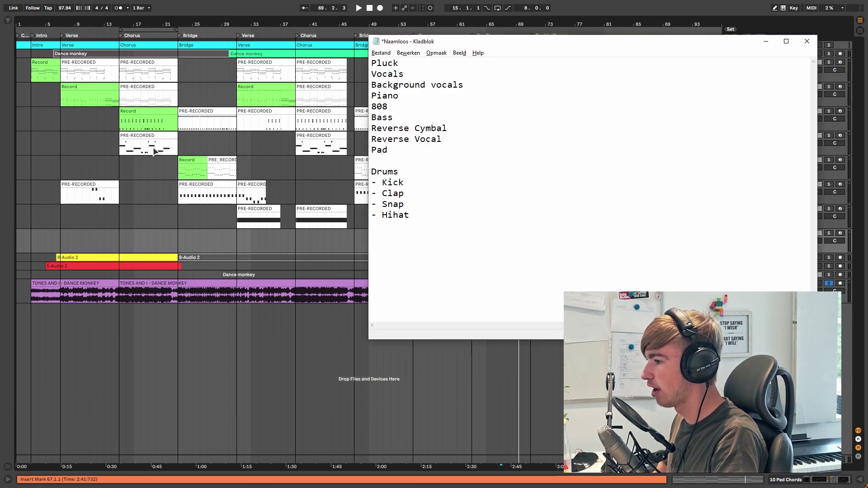
{"action": "key", "text": "alt+Tab"}
{"action": "double_click", "coordinate": [755, 69]}
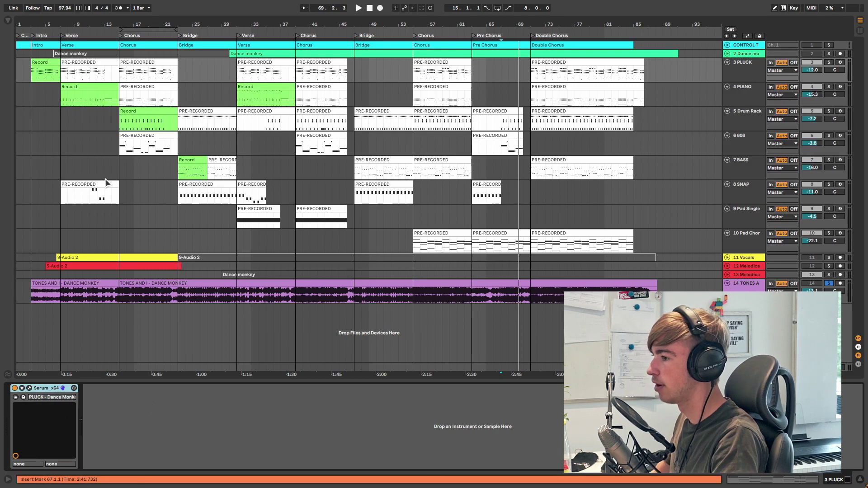
{"action": "left_click", "coordinate": [415, 194]}
{"action": "key", "text": "ctrl+alt+l"}
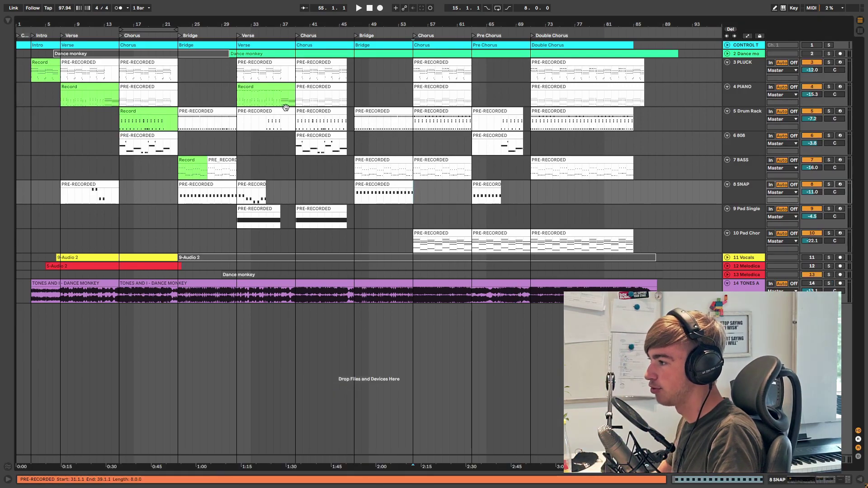
{"action": "left_click", "coordinate": [357, 75]}
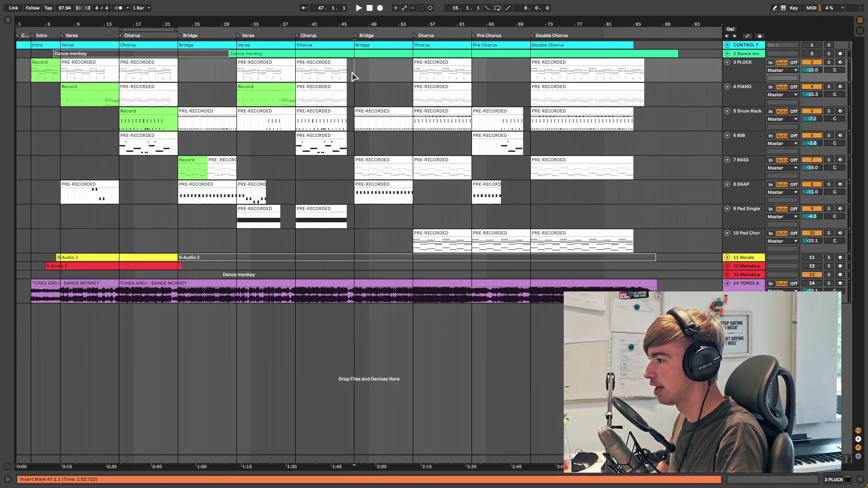
{"action": "left_click", "coordinate": [355, 94]}
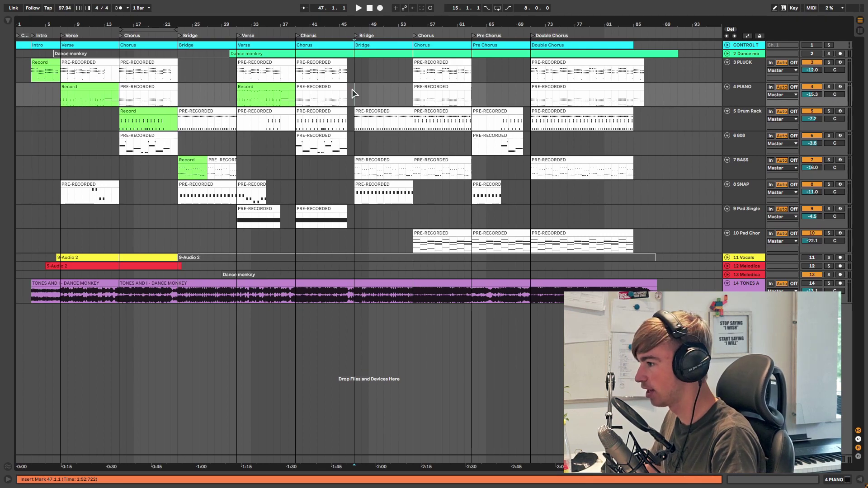
{"action": "left_click", "coordinate": [355, 80]}
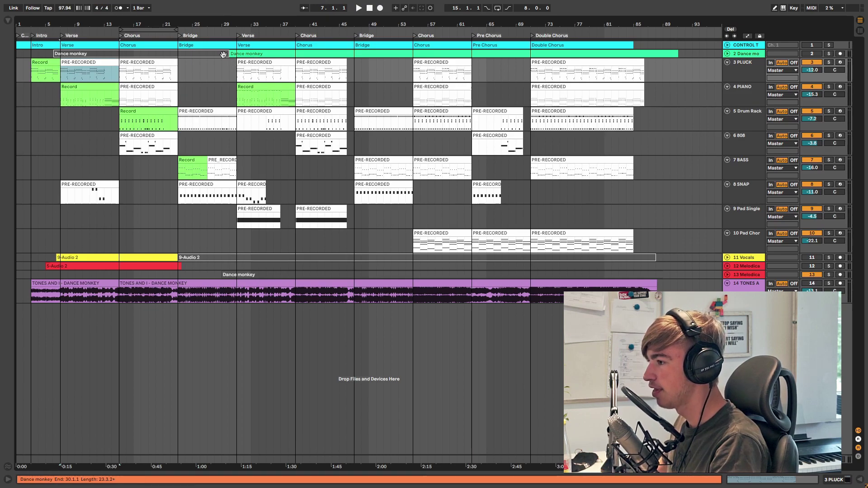
Step: Select the Pluck clips and audition the Pluck Record clip
{"action": "key", "text": "Right"}
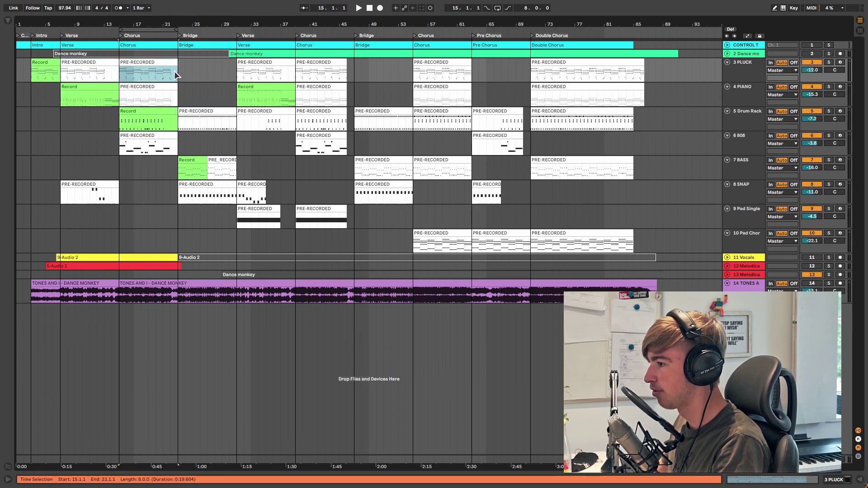
{"action": "left_click", "coordinate": [274, 61]}
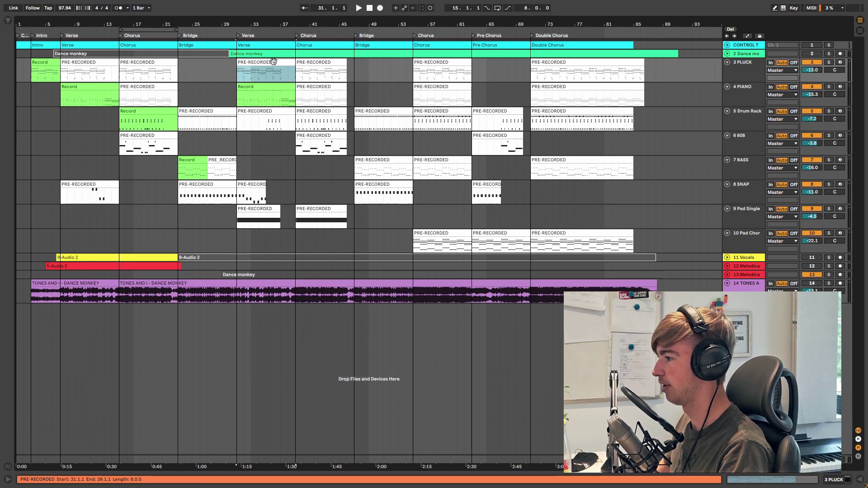
{"action": "left_click", "coordinate": [82, 83]}
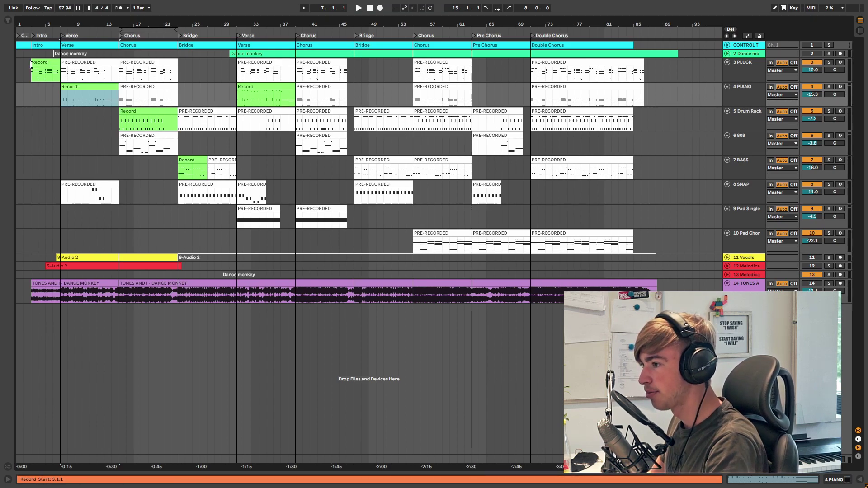
{"action": "key", "text": "Up"}
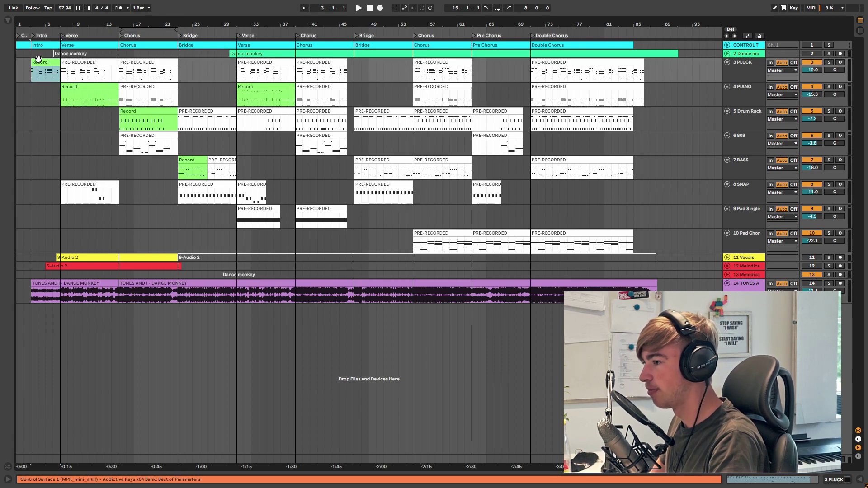
{"action": "key", "text": "space"}
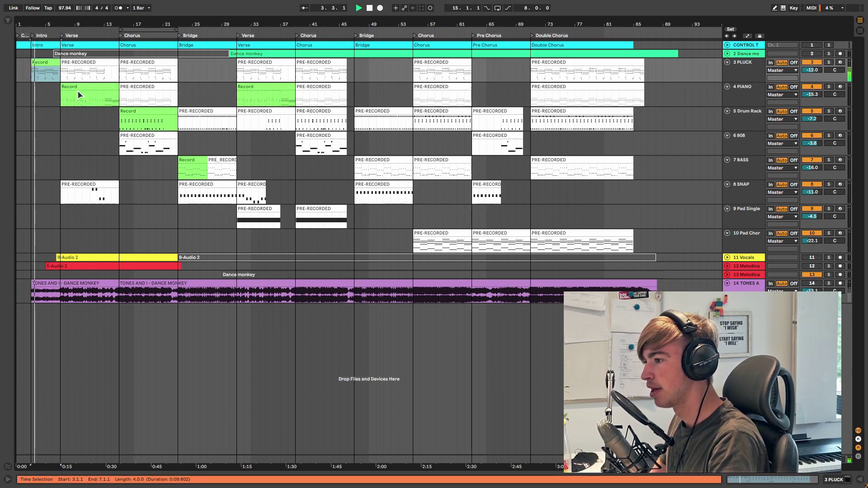
{"action": "key", "text": "space"}
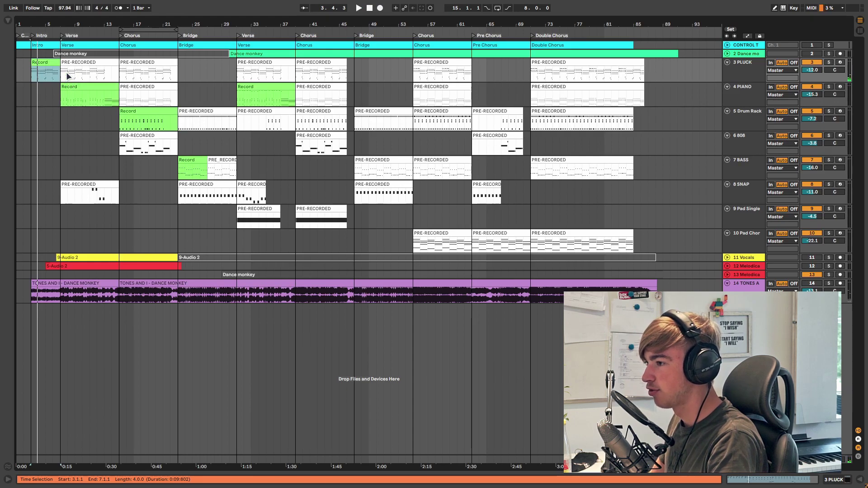
Step: Play the Piano Record and Piano Chorus clips, then solo Pluck and Piano together
{"action": "left_click", "coordinate": [80, 87]}
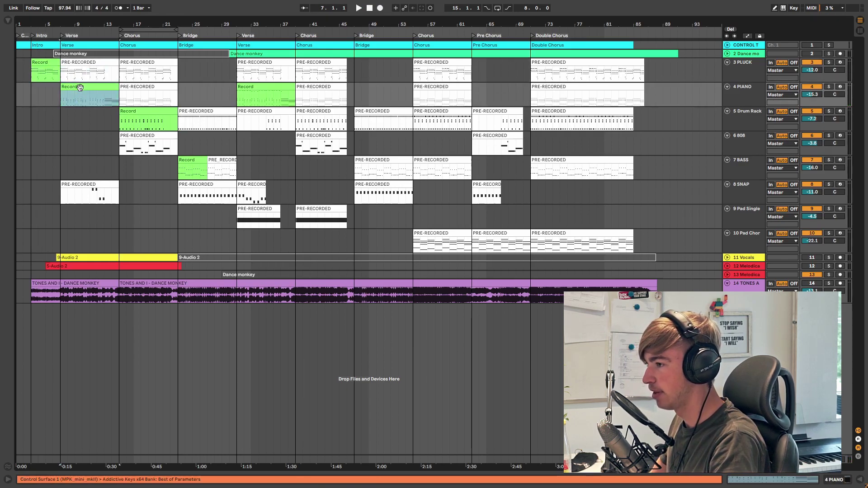
{"action": "key", "text": "space"}
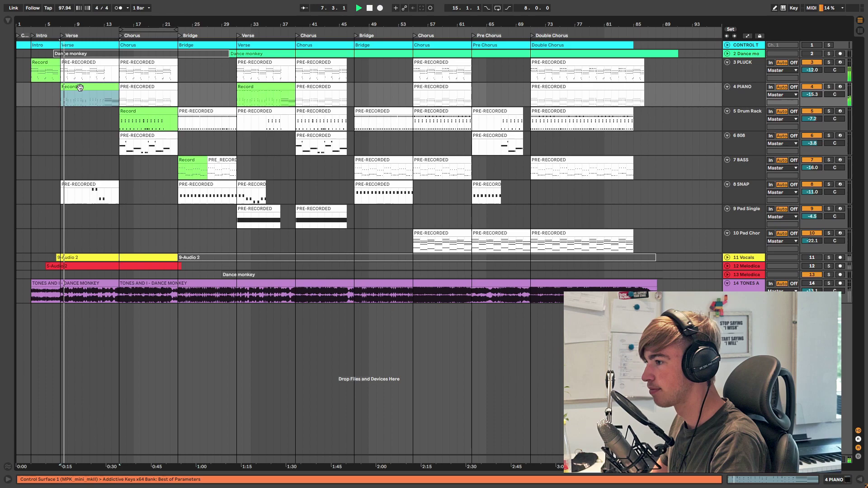
{"action": "left_click", "coordinate": [119, 103]}
{"action": "key", "text": "space"}
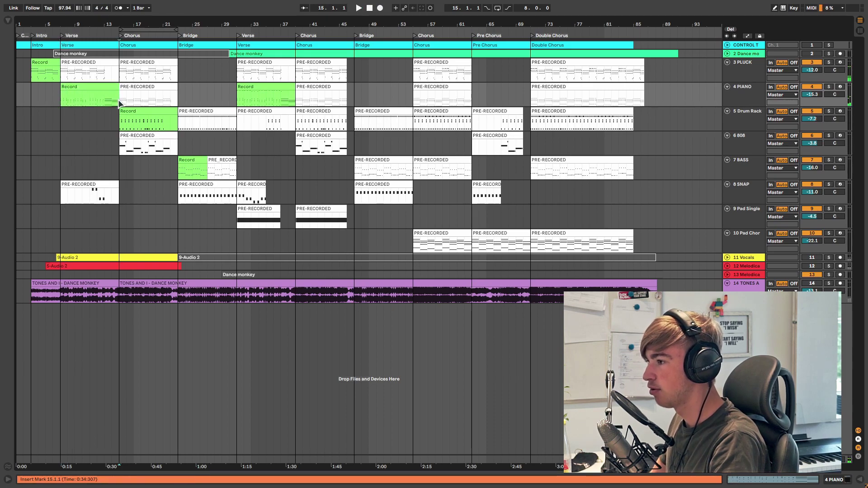
{"action": "left_click", "coordinate": [131, 84]}
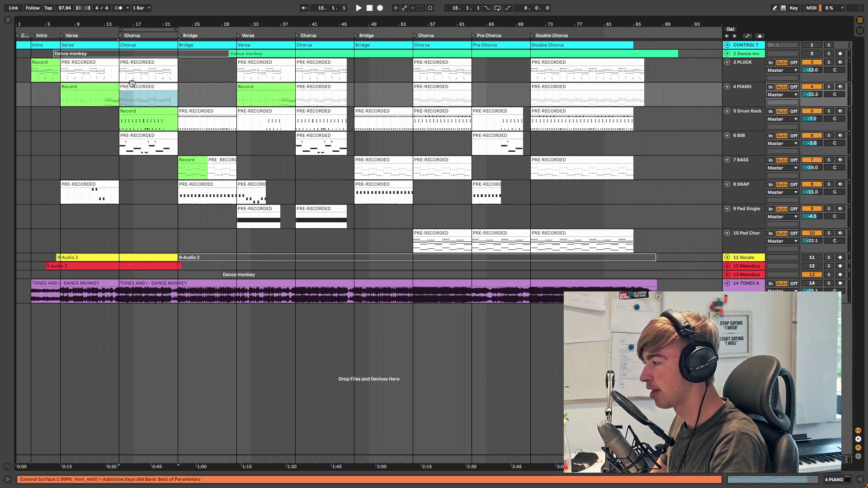
{"action": "key", "text": "space"}
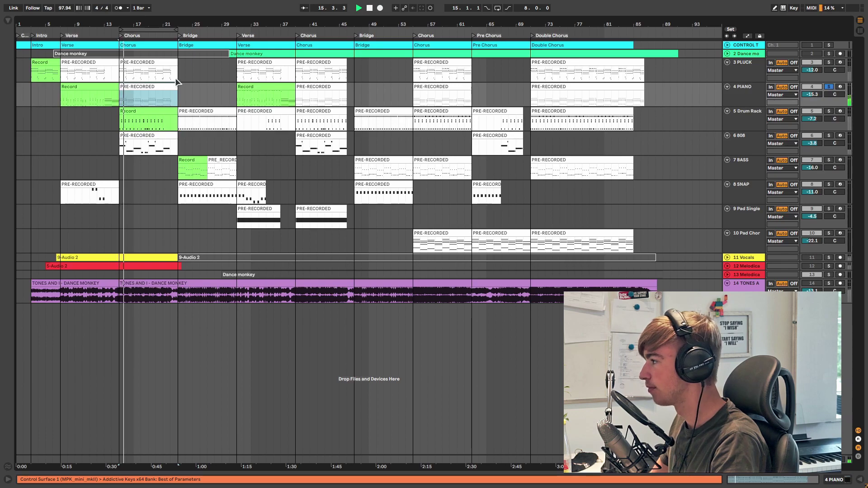
{"action": "left_click", "coordinate": [744, 73], "text": "shift"}
{"action": "key", "text": "s"}
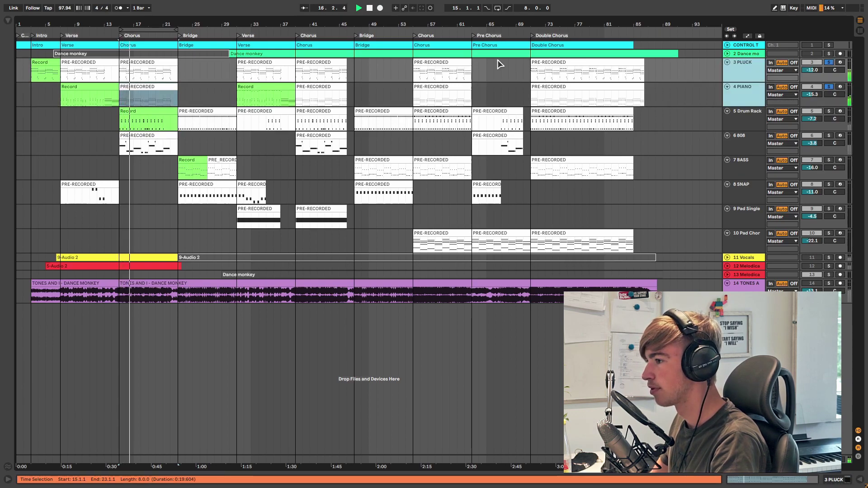
{"action": "left_click", "coordinate": [139, 115]}
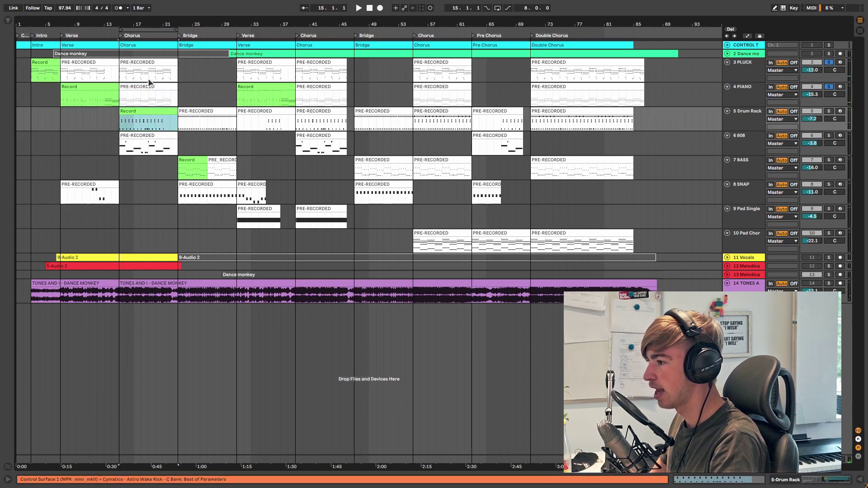
Step: Unsolo Pluck and Piano, then solo the Bass track and play from bar 23
{"action": "key", "text": "s"}
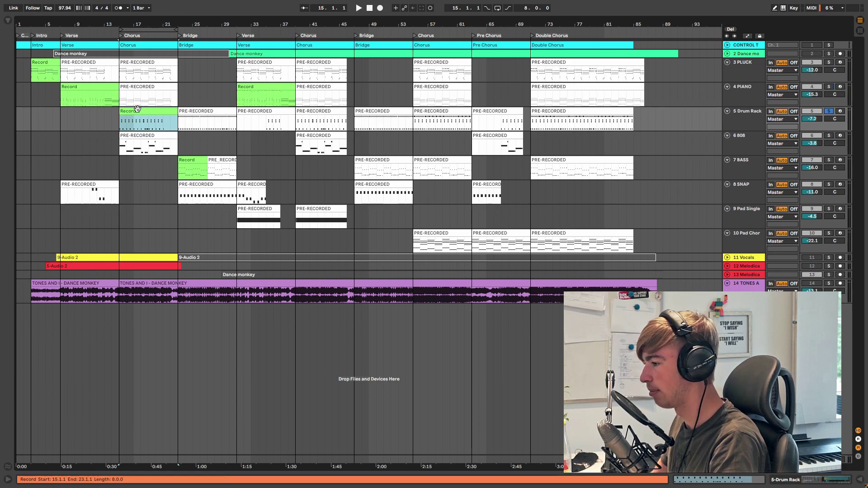
{"action": "key", "text": "space"}
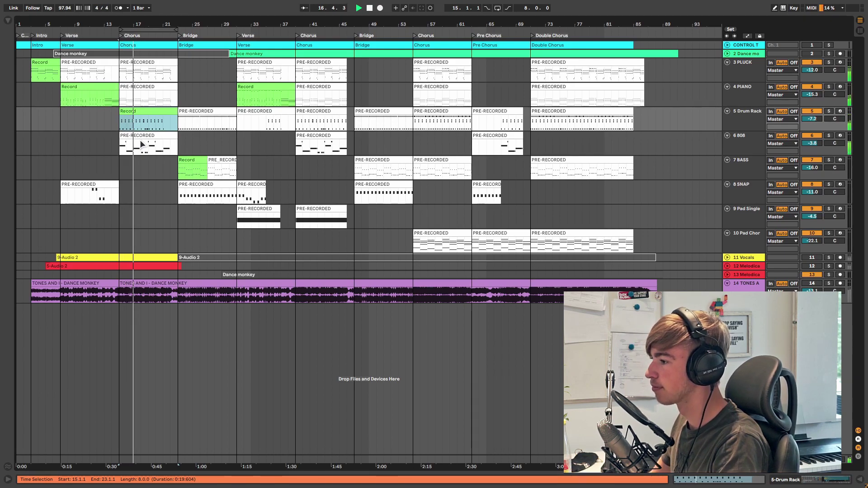
{"action": "left_click", "coordinate": [197, 165]}
{"action": "key", "text": "space"}
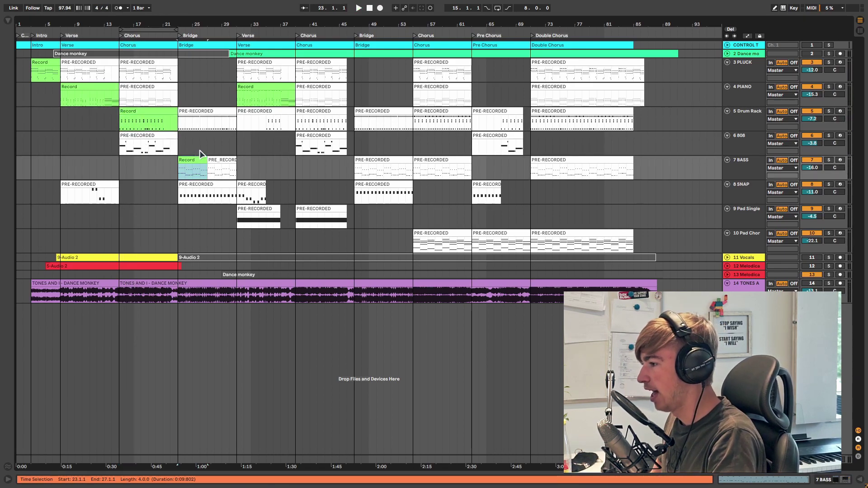
{"action": "key", "text": "s"}
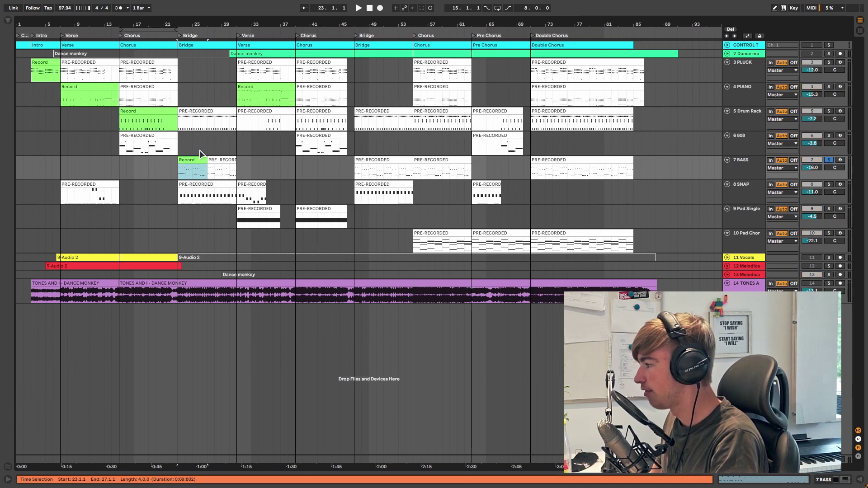
{"action": "key", "text": "space"}
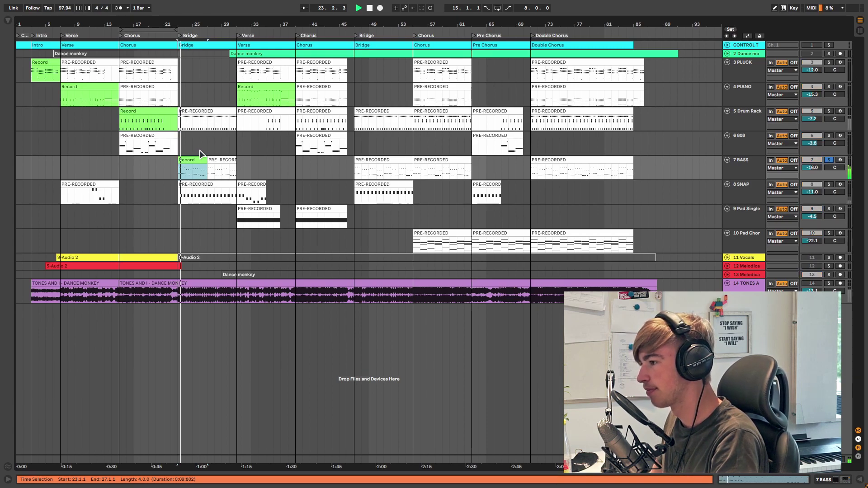
Step: Also solo the Drum Rack track and select its pre-recorded clip at bar 23
{"action": "left_click", "coordinate": [744, 125]}
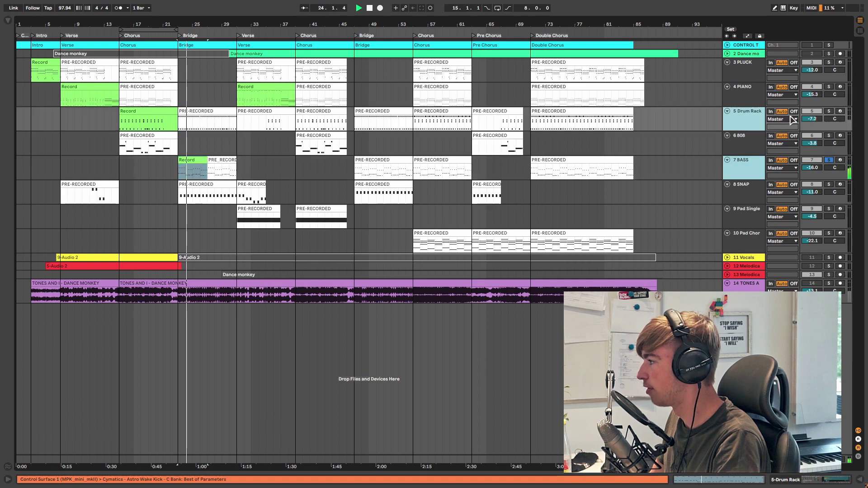
{"action": "left_click", "coordinate": [829, 111]}
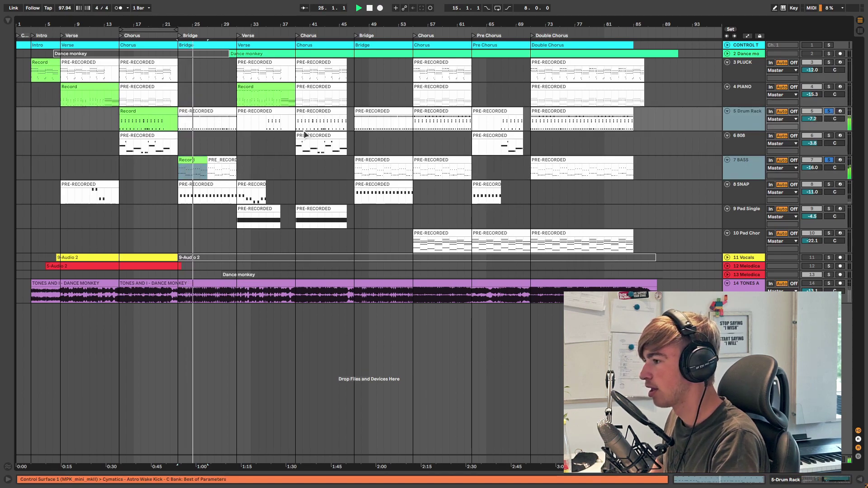
{"action": "key", "text": "space"}
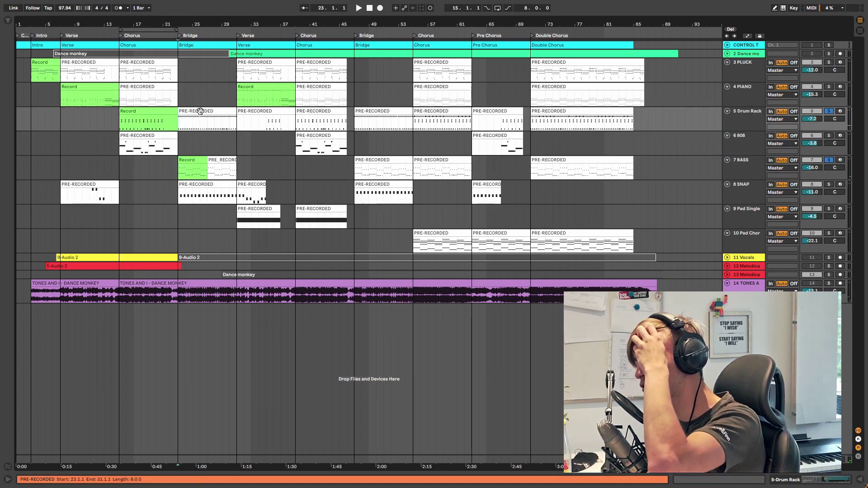
{"action": "left_click", "coordinate": [200, 112]}
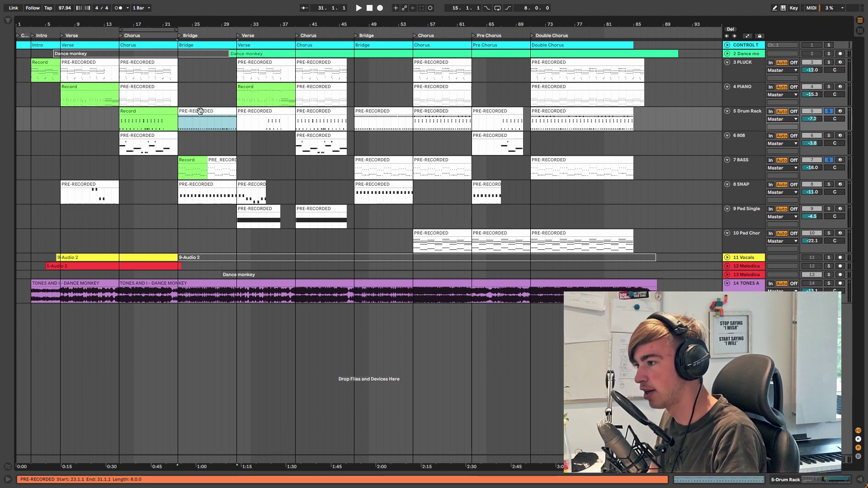
{"action": "left_click", "coordinate": [125, 121]}
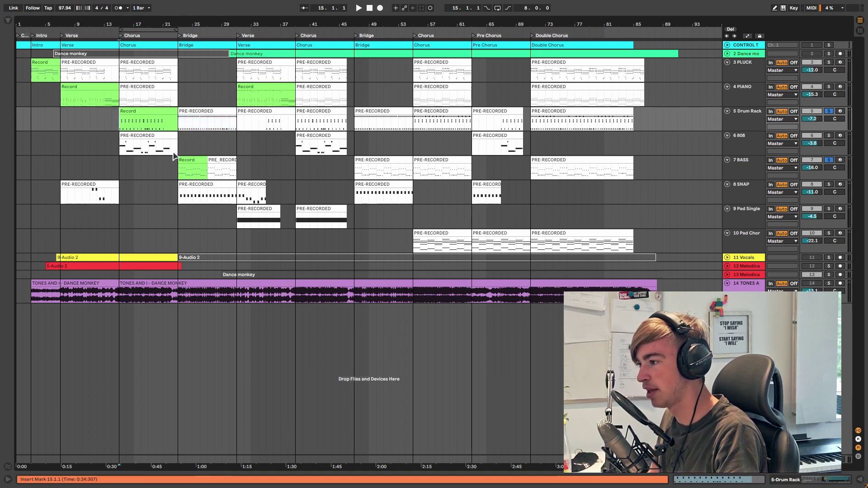
{"action": "left_click", "coordinate": [179, 168]}
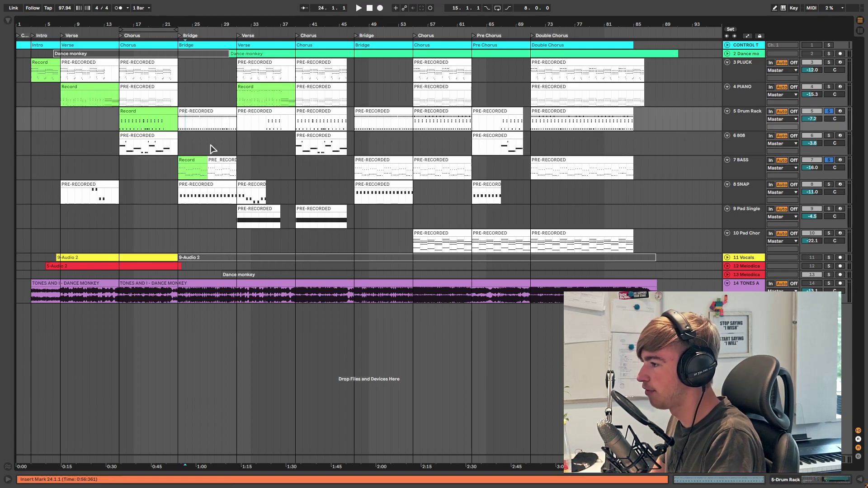
Step: Play the second Verse from bar 31, then set the insert mark at bar 39
{"action": "left_click", "coordinate": [276, 83]}
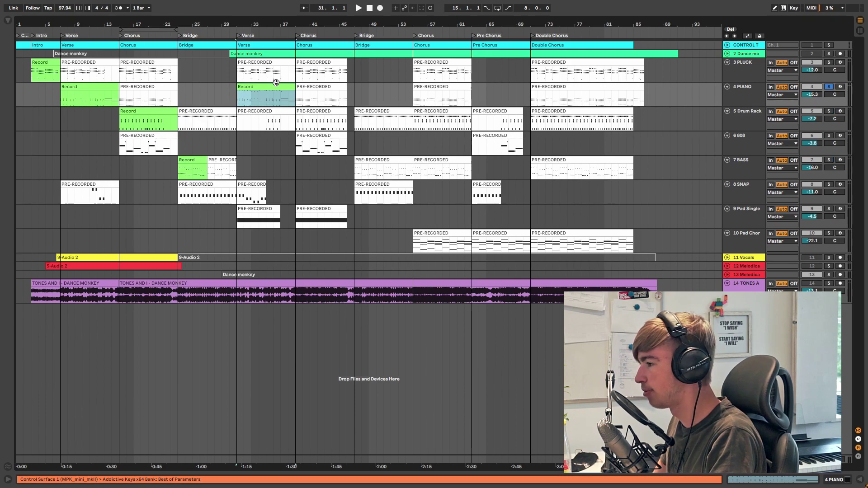
{"action": "key", "text": "space"}
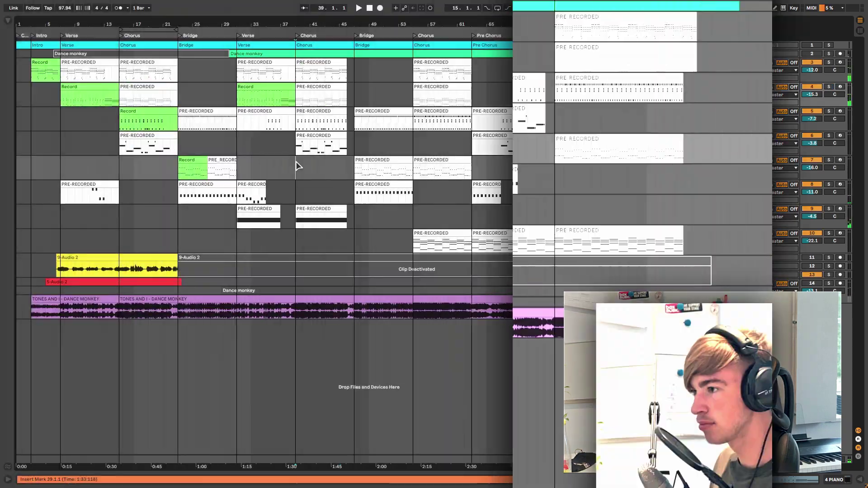
{"action": "left_click", "coordinate": [296, 166]}
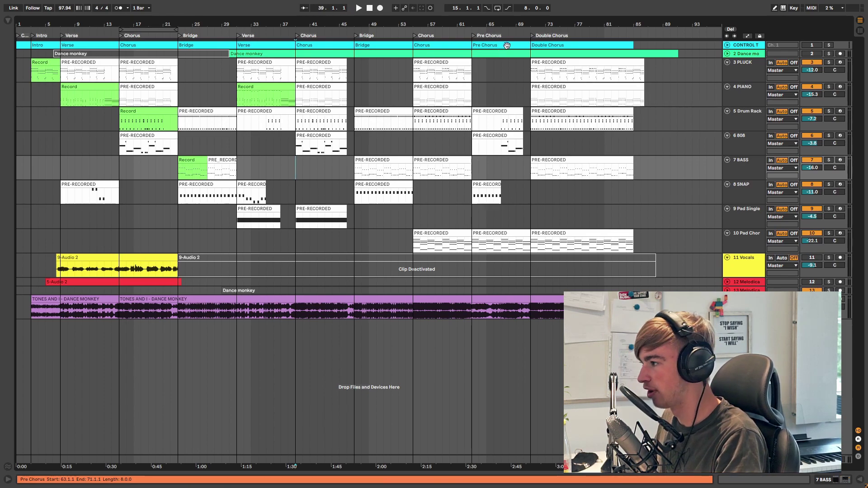
Step: Unfold the CONTROL track to show its MIDI In/Out routing, then open the loopMIDI download page
{"action": "left_click", "coordinate": [728, 45]}
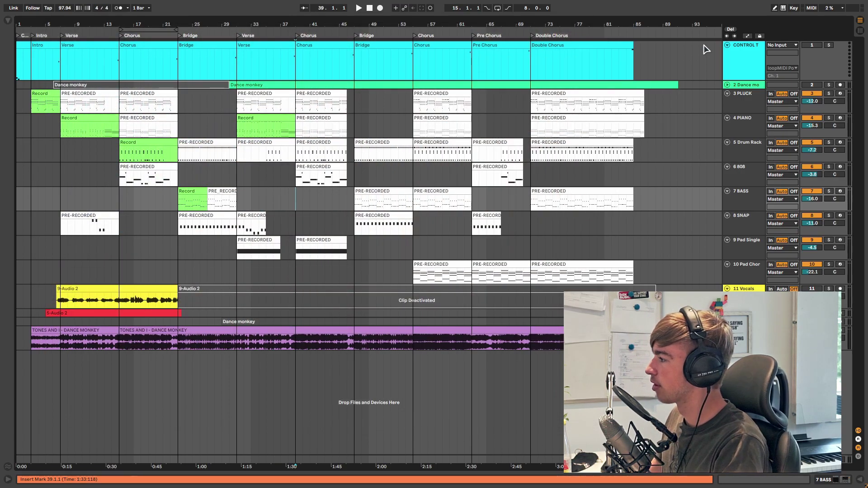
{"action": "left_click", "coordinate": [501, 127]}
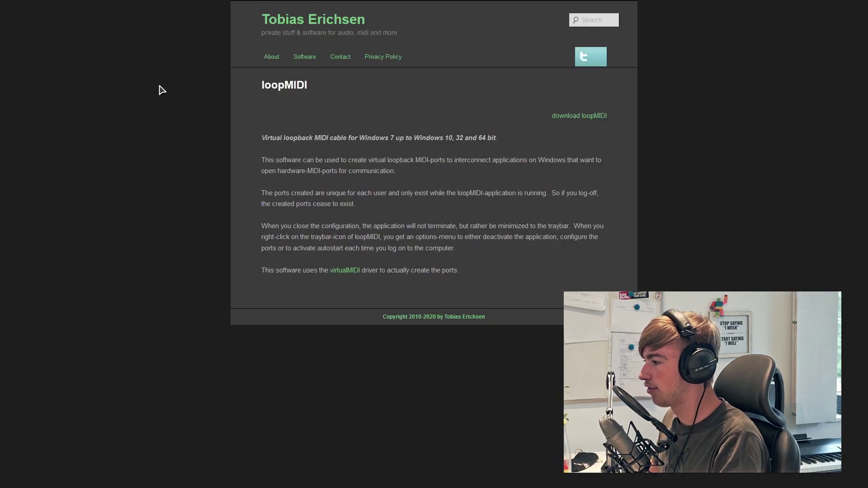
Step: Download the loopMIDI installer zip in Firefox and save it to disk
{"action": "left_click", "coordinate": [596, 119]}
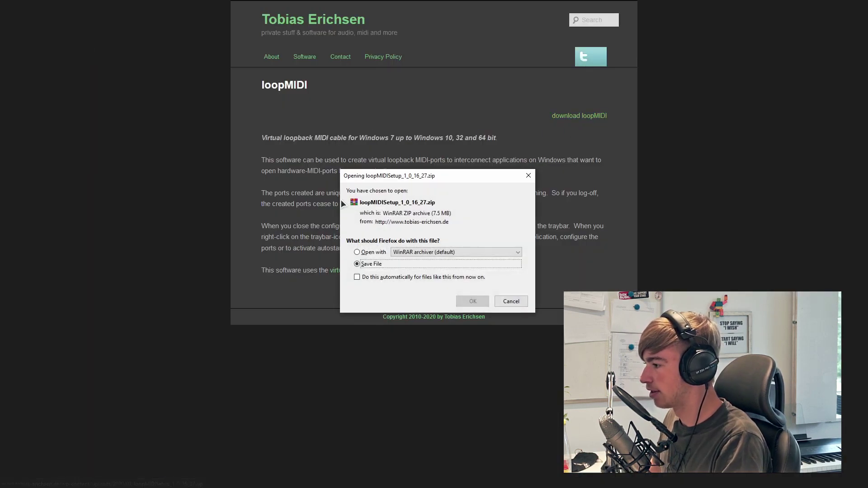
{"action": "left_click", "coordinate": [473, 304]}
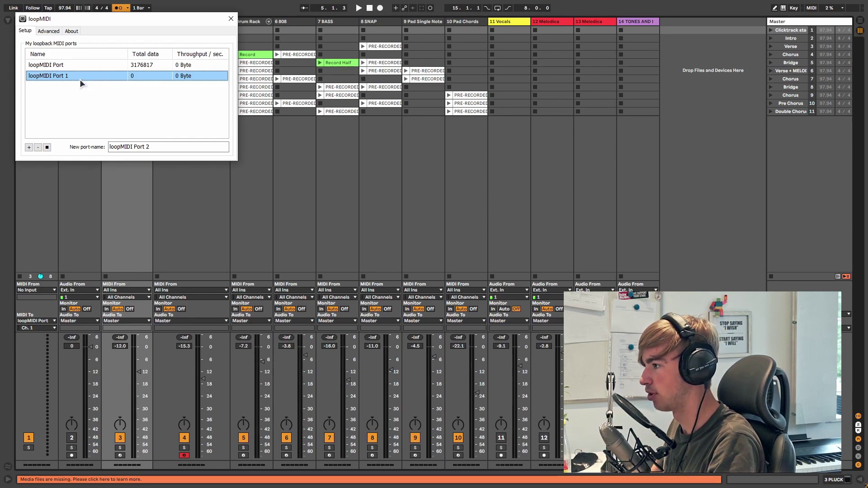
Step: In Arrangement View, set the CONTROL track's MIDI To output to loopMIDI Port, Ch. 1
{"action": "key", "text": "alt+Tab"}
{"action": "key", "text": "Tab"}
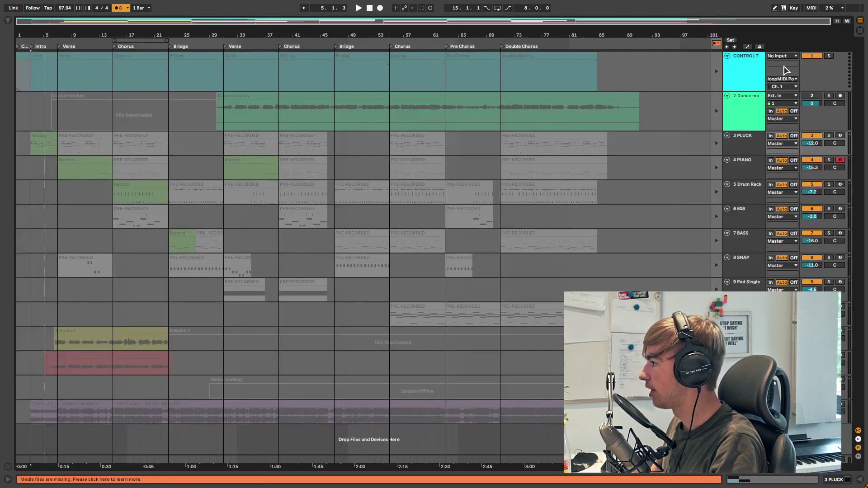
{"action": "left_click", "coordinate": [722, 70]}
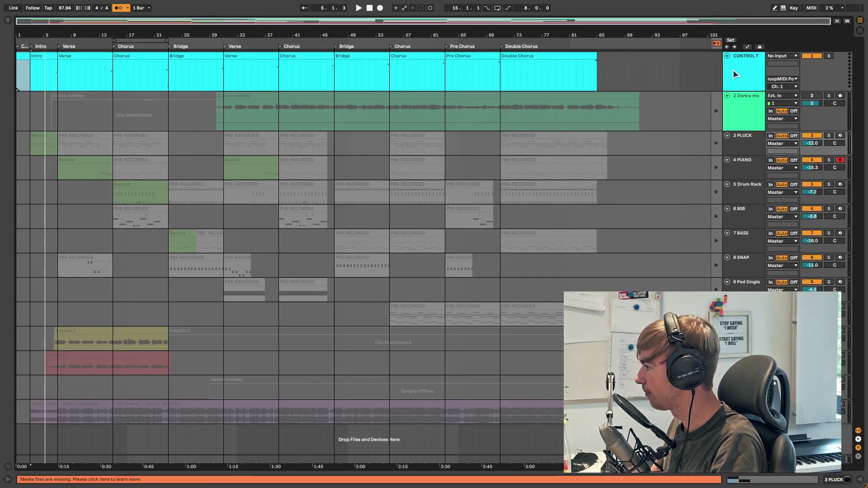
{"action": "left_click", "coordinate": [782, 56]}
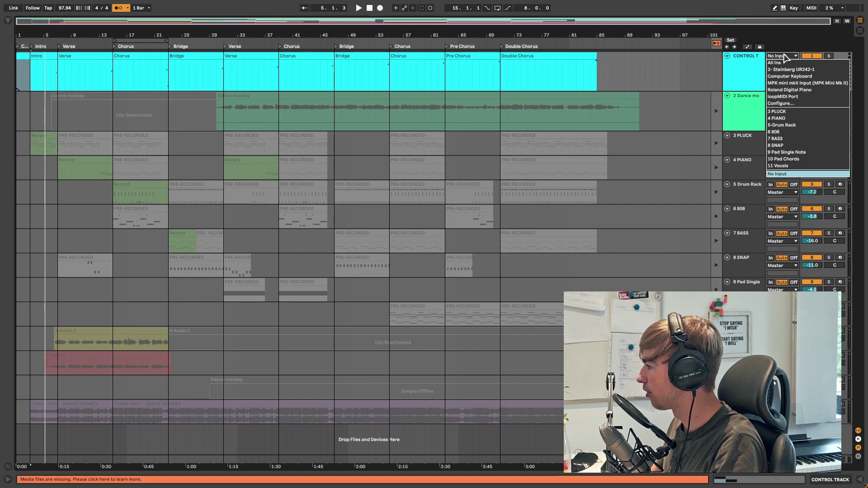
{"action": "left_click", "coordinate": [787, 56]}
{"action": "left_click", "coordinate": [791, 79]}
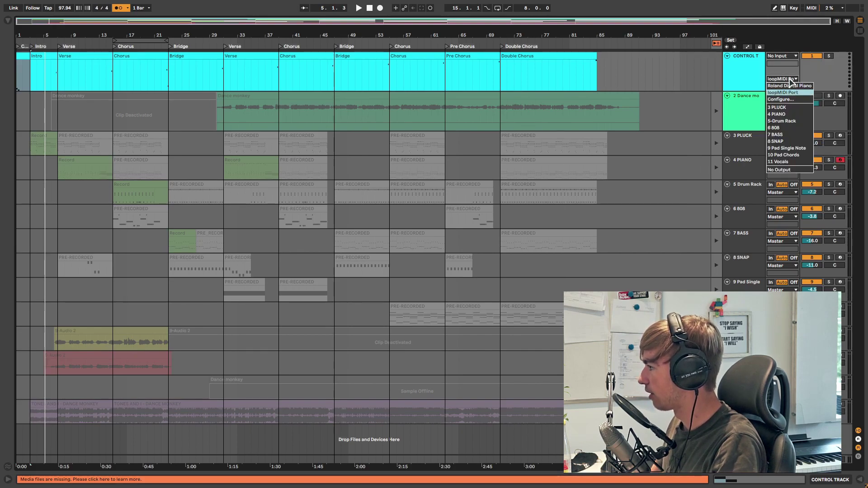
{"action": "left_click", "coordinate": [789, 92]}
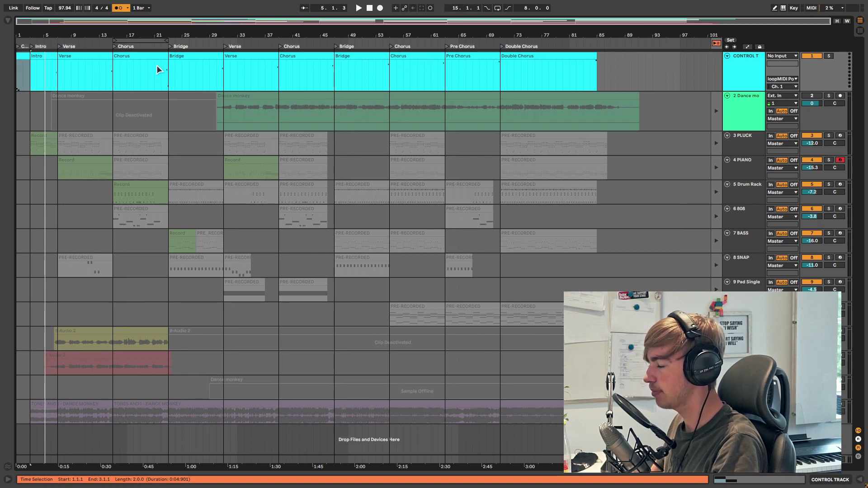
{"action": "left_click", "coordinate": [22, 57]}
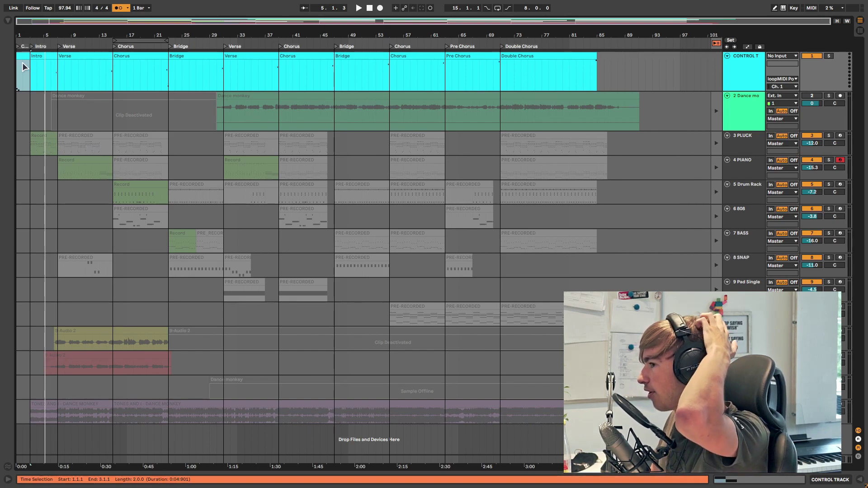
Step: With MIDI Map Mode and the mappings list on, check the first control clip's C#2 and C2 notes
{"action": "key", "text": "ctrl+m"}
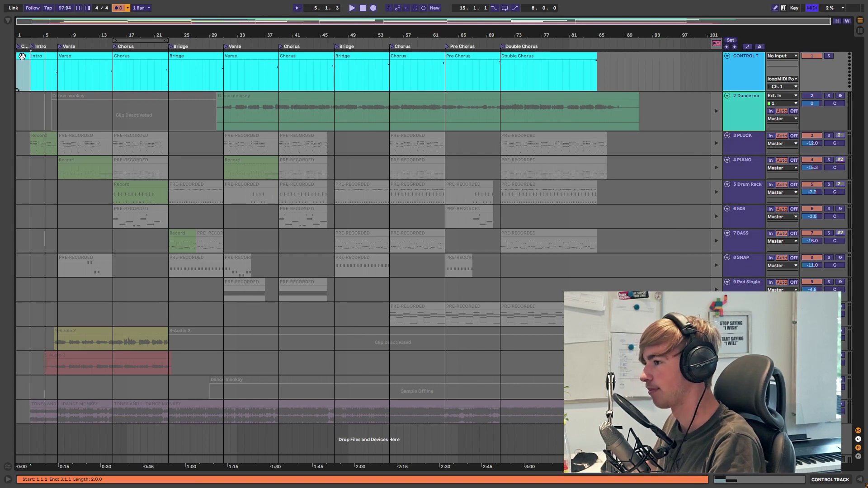
{"action": "key", "text": "ctrl+alt+b"}
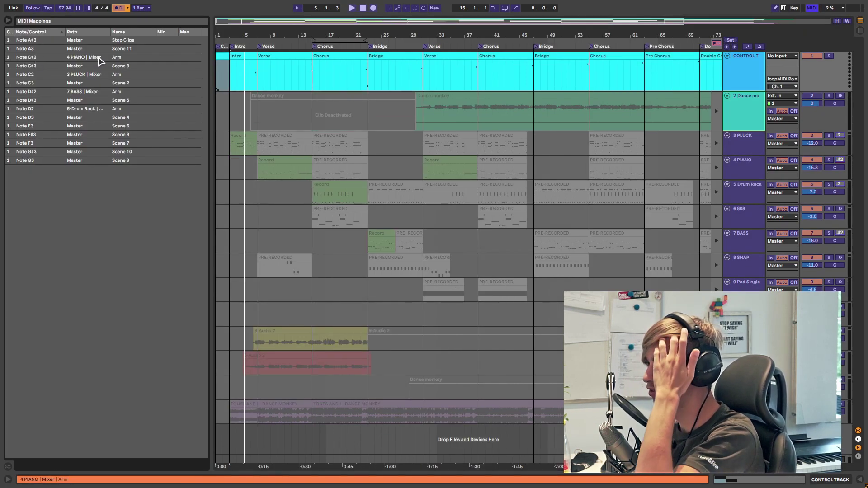
{"action": "double_click", "coordinate": [223, 56]}
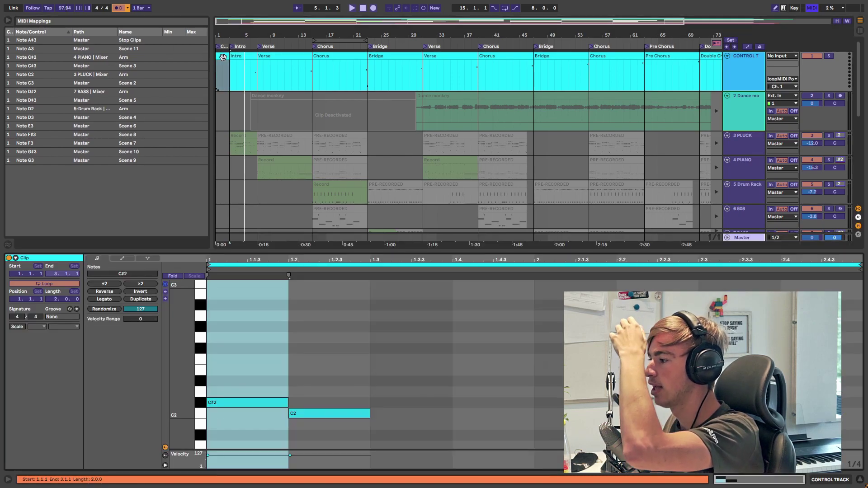
{"action": "scroll", "coordinate": [335, 368], "scroll_direction": "down", "scroll_amount": 1}
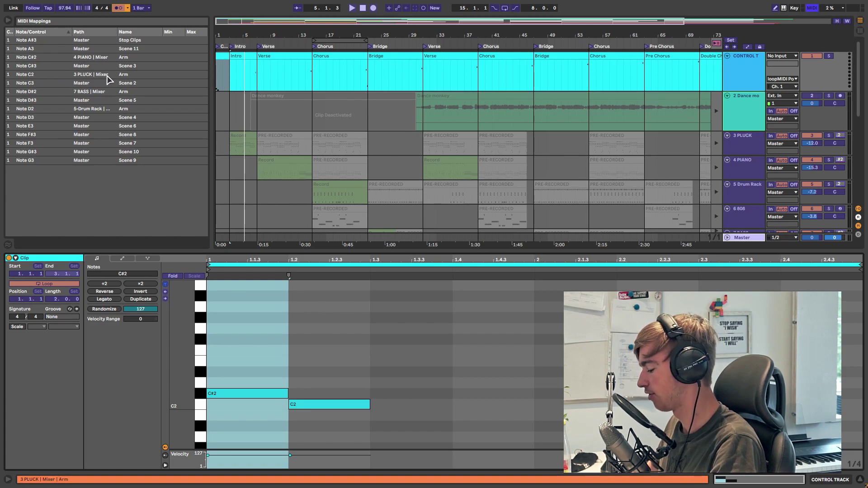
{"action": "key", "text": "ctrl+alt+l"}
{"action": "key", "text": "ctrl+alt+b"}
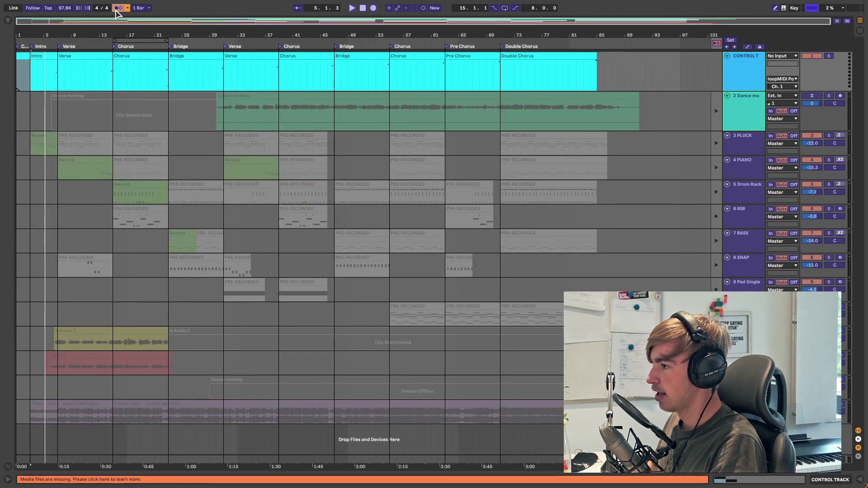
Step: Exit MIDI Map Mode, play the arrangement, inspect the Intro clip's notes, then switch to Session View
{"action": "key", "text": "ctrl+m"}
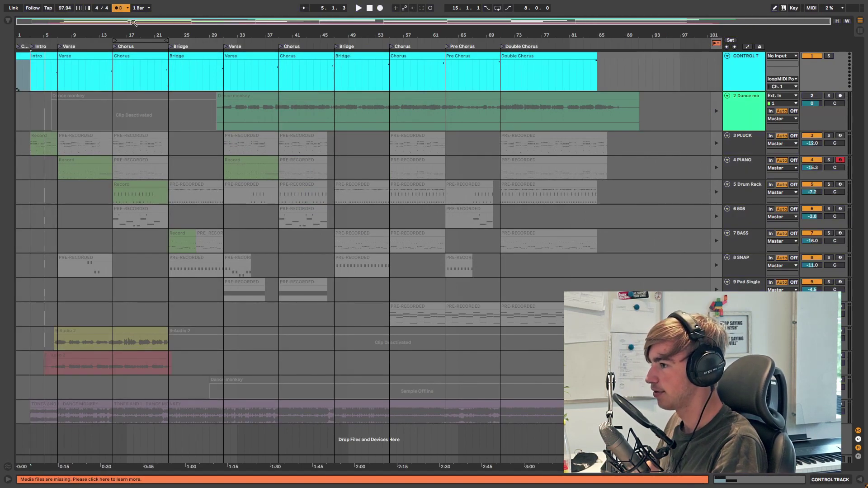
{"action": "key", "text": "space"}
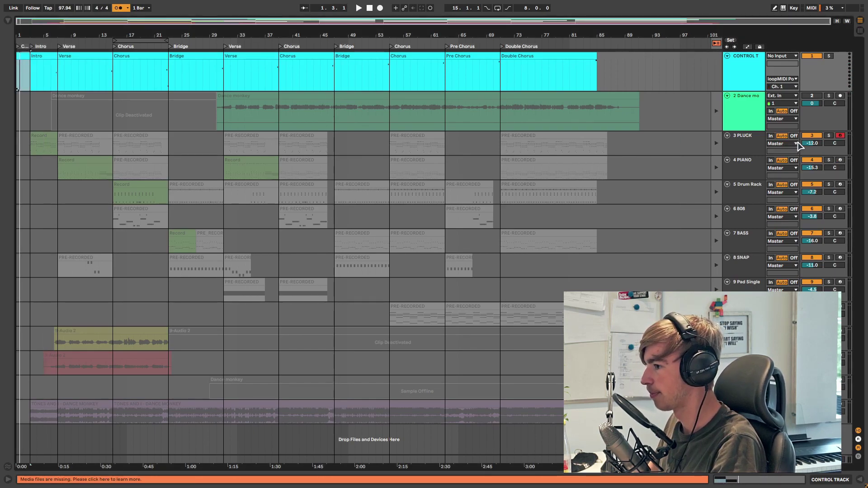
{"action": "left_click", "coordinate": [50, 58]}
{"action": "double_click", "coordinate": [50, 58]}
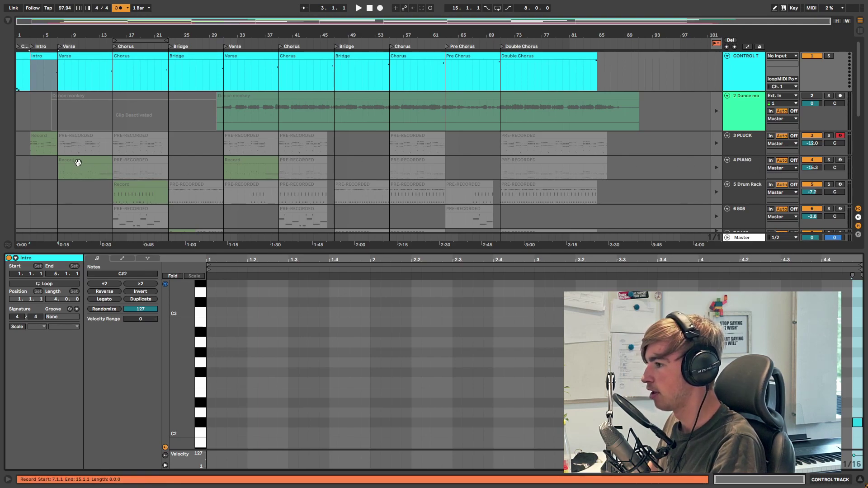
{"action": "key", "text": "space"}
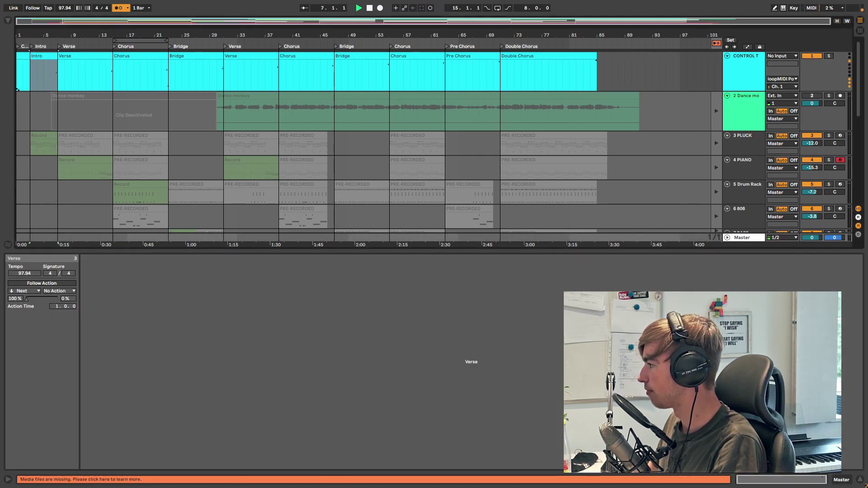
{"action": "key", "text": "space"}
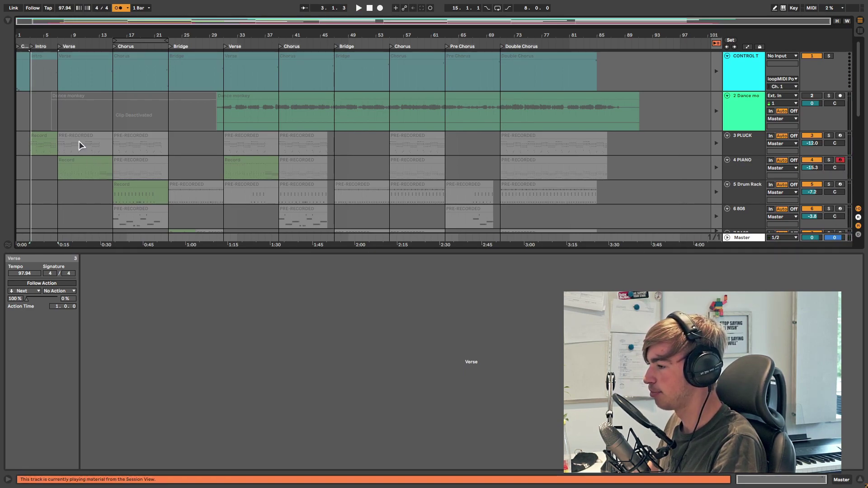
{"action": "key", "text": "Tab"}
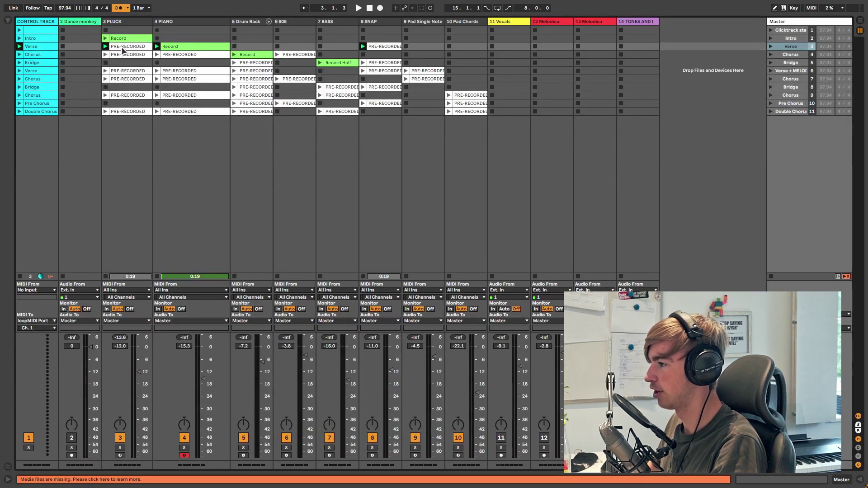
Step: Hide the clip detail, place the insert marker at bar 20, then open the first Session control clip
{"action": "key", "text": "Tab"}
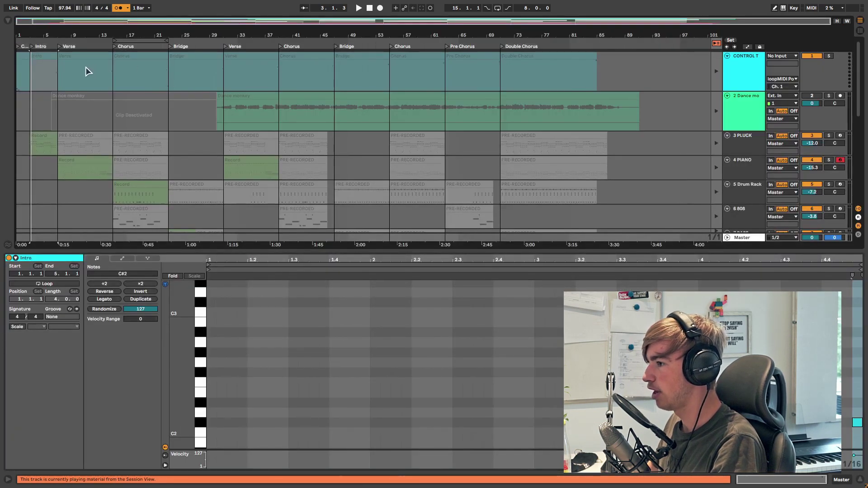
{"action": "left_click", "coordinate": [100, 71]}
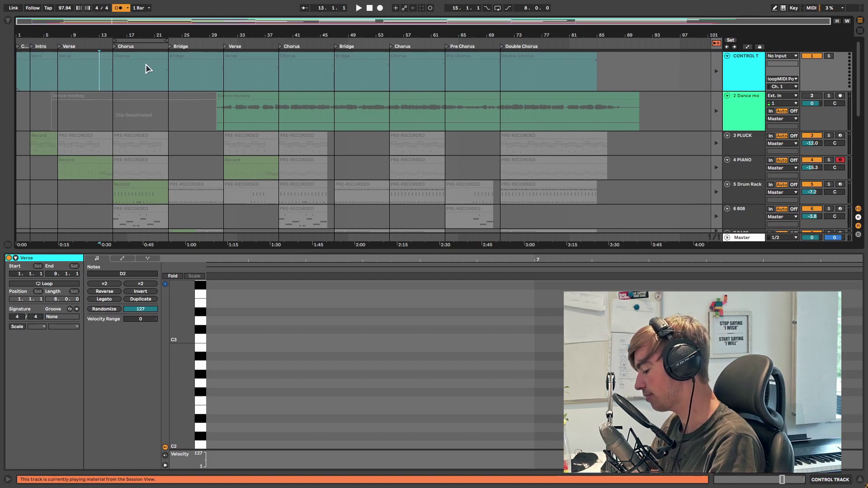
{"action": "key", "text": "ctrl+alt+l"}
{"action": "left_click", "coordinate": [148, 68]}
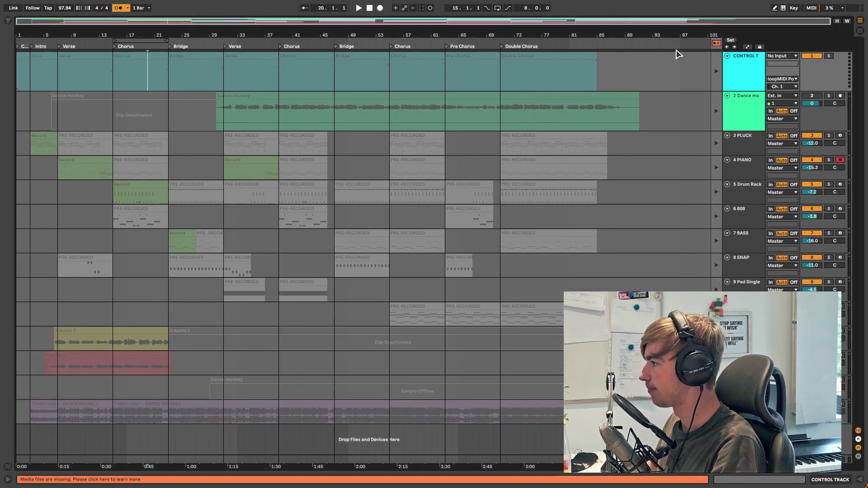
{"action": "key", "text": "Tab"}
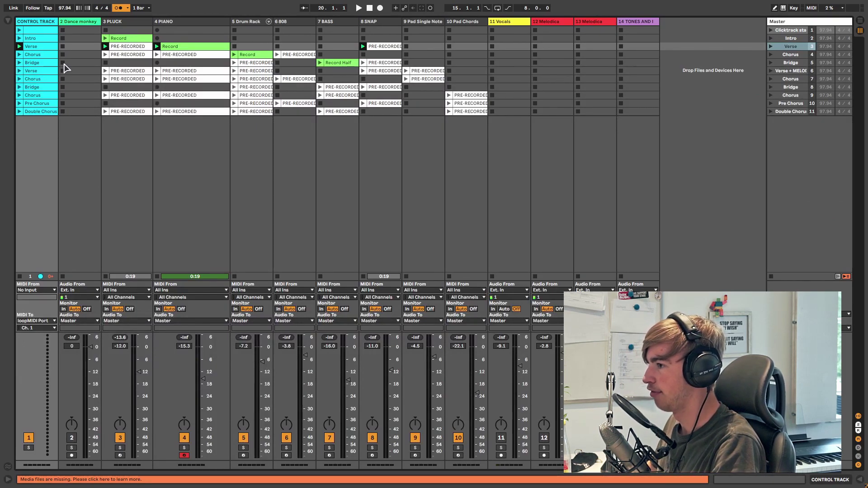
{"action": "left_click", "coordinate": [40, 31]}
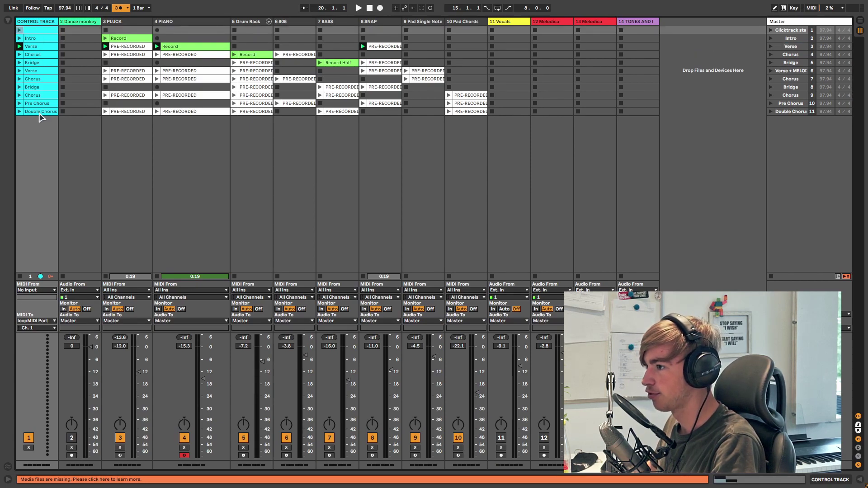
{"action": "double_click", "coordinate": [38, 29]}
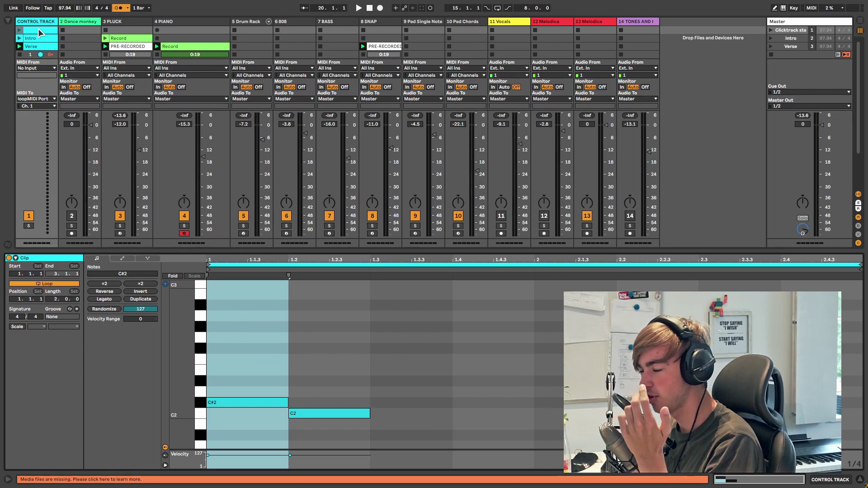
Step: Show the Launch box and enable Follow Action on the first clip, keeping No Action as second choice
{"action": "key", "text": "space"}
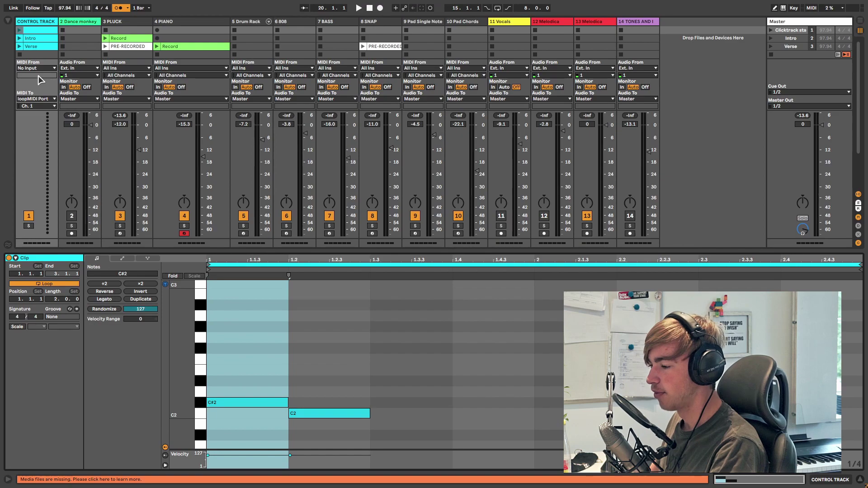
{"action": "left_click", "coordinate": [16, 258]}
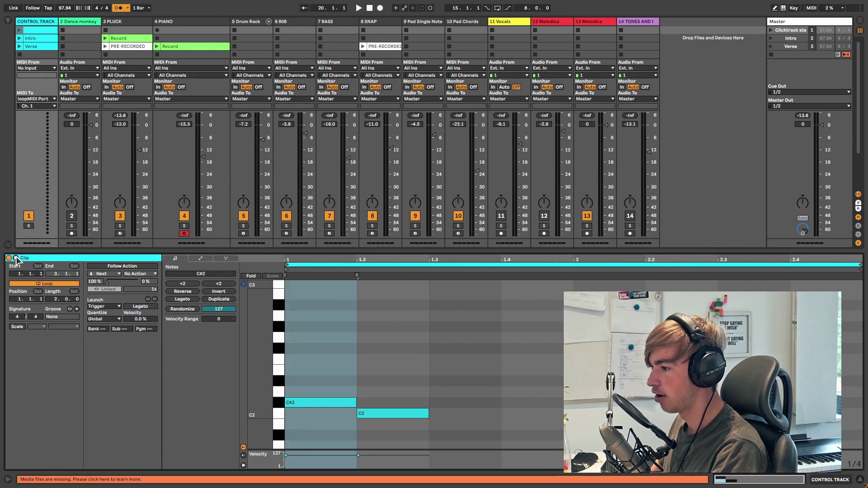
{"action": "left_click", "coordinate": [122, 267]}
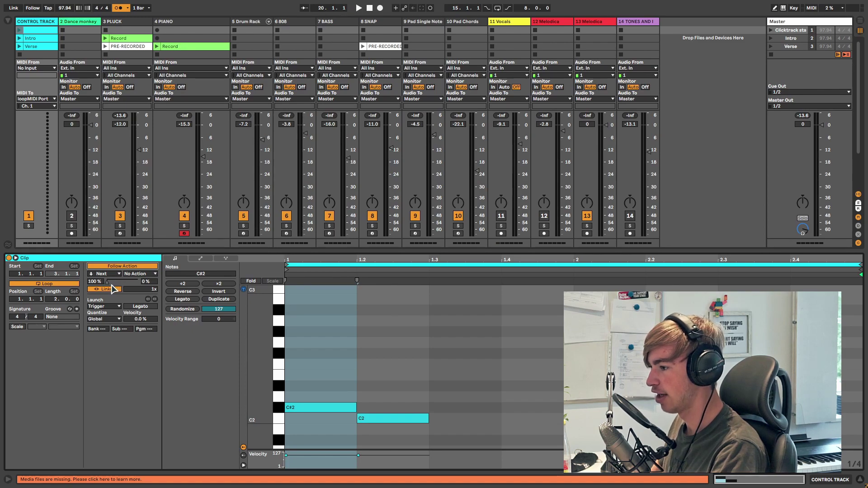
{"action": "left_click", "coordinate": [155, 274]}
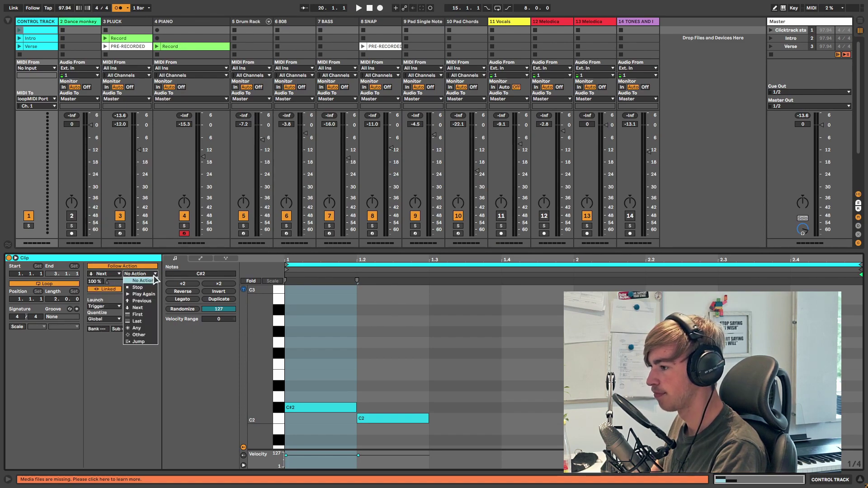
{"action": "left_click", "coordinate": [151, 281]}
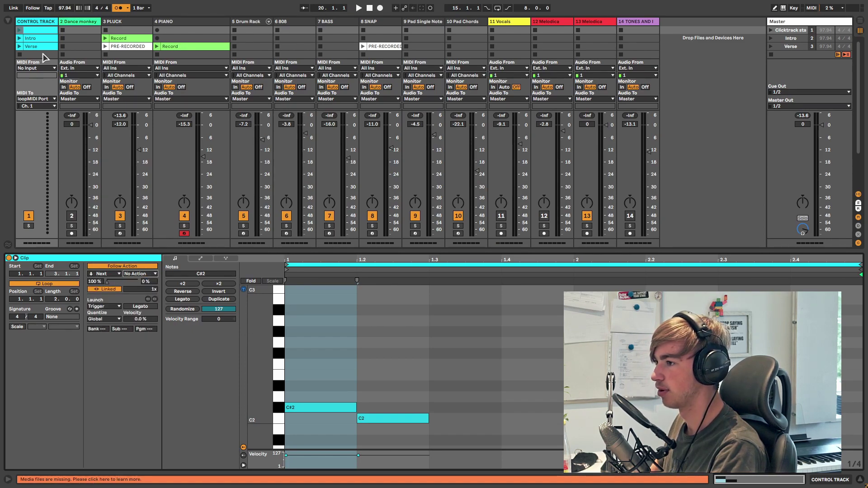
{"action": "key", "text": "space"}
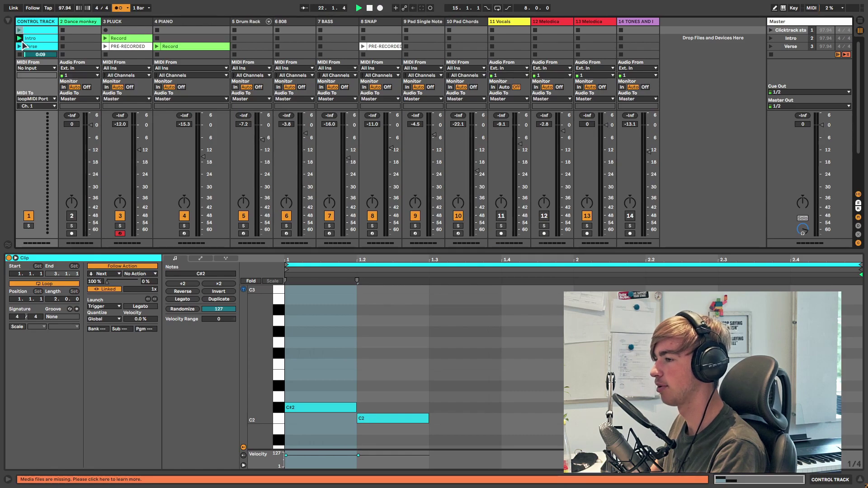
Step: Enable Follow Action on the Intro, Chorus, and Bridge-through-Double Chorus control clips
{"action": "left_click", "coordinate": [33, 40]}
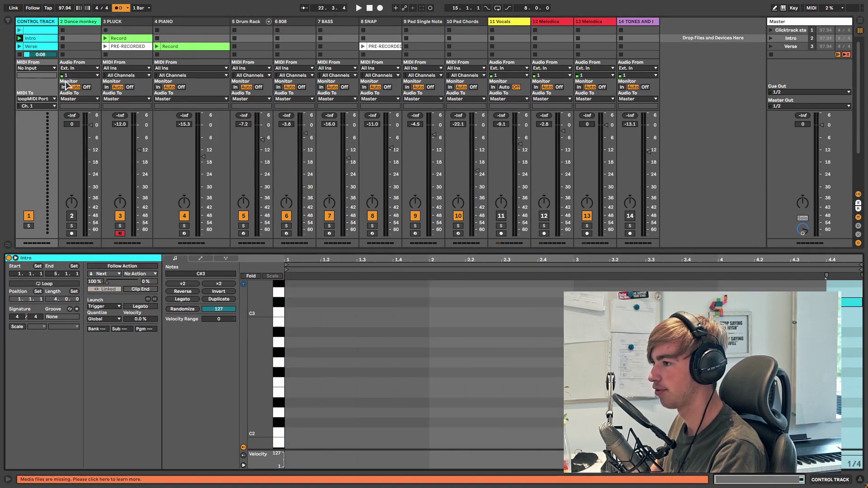
{"action": "left_click", "coordinate": [120, 267]}
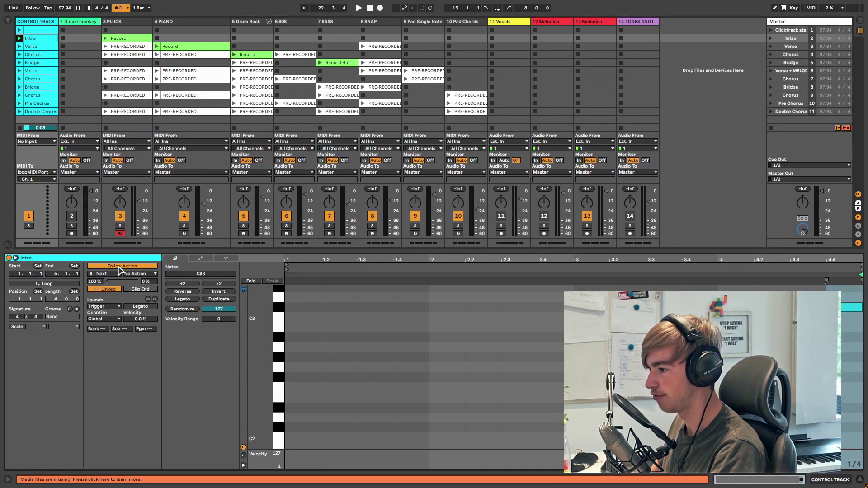
{"action": "left_click", "coordinate": [31, 47]}
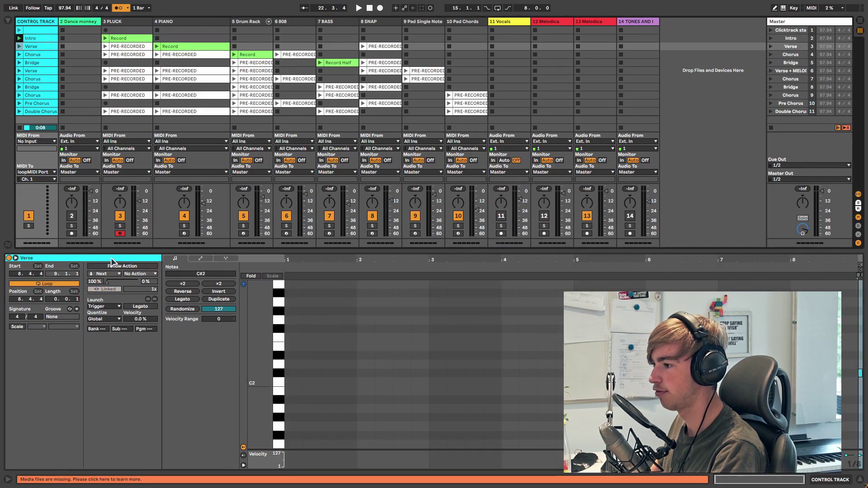
{"action": "key", "text": "Down"}
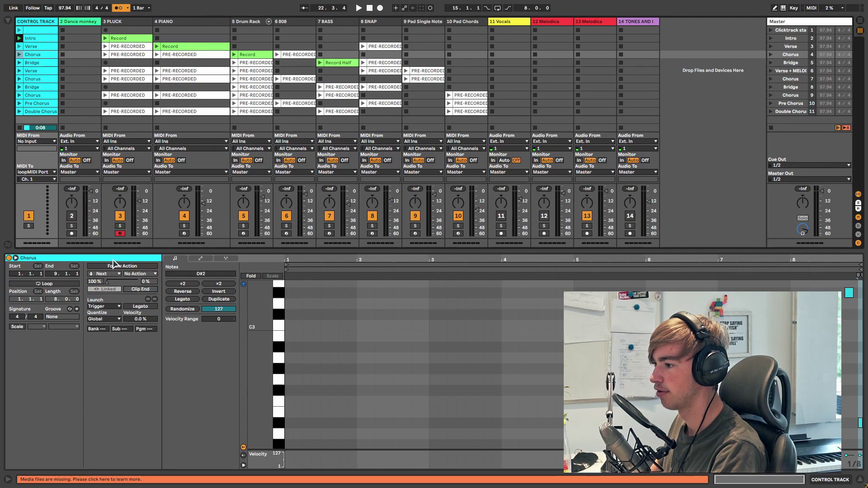
{"action": "left_click", "coordinate": [114, 266]}
{"action": "left_click", "coordinate": [33, 62]}
{"action": "left_click", "coordinate": [39, 112], "text": "shift"}
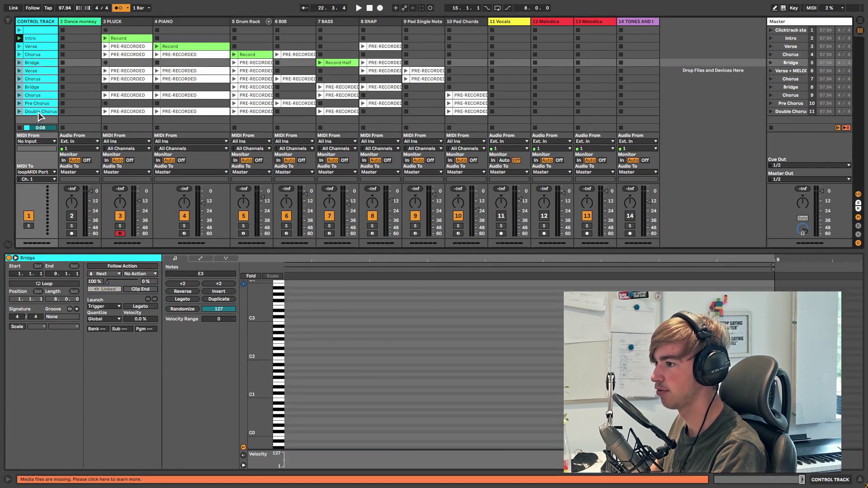
{"action": "left_click", "coordinate": [110, 266]}
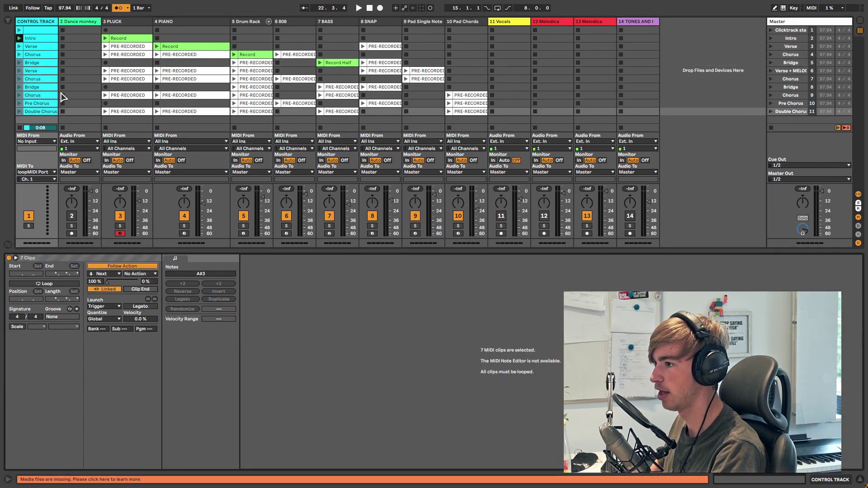
Step: Test by launching both Bridge clips, stopping all, then launching the first clip and Chorus
{"action": "left_click", "coordinate": [33, 29]}
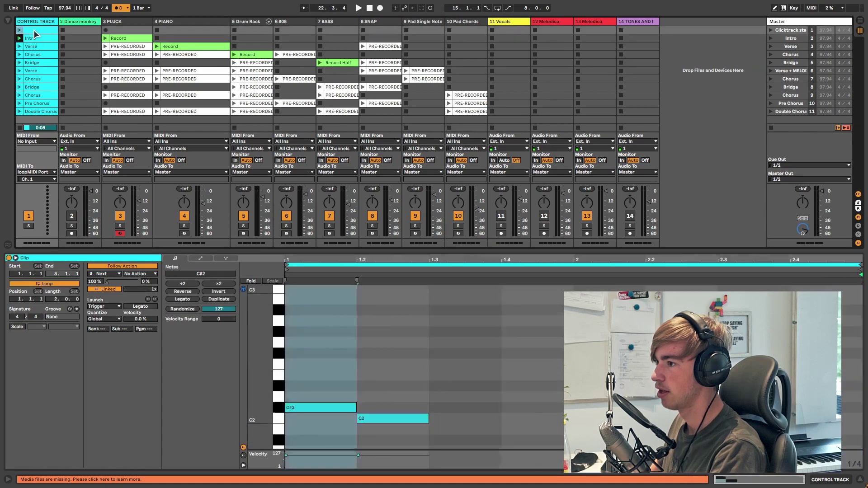
{"action": "left_click", "coordinate": [19, 62]}
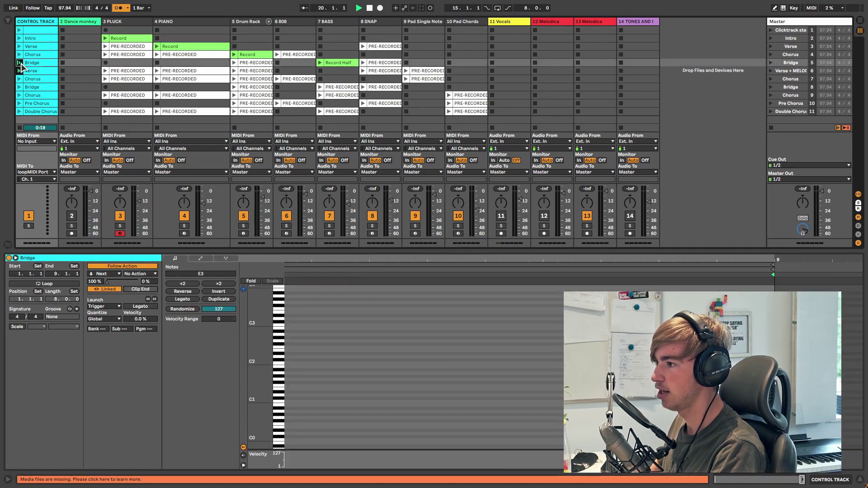
{"action": "left_click", "coordinate": [20, 87]}
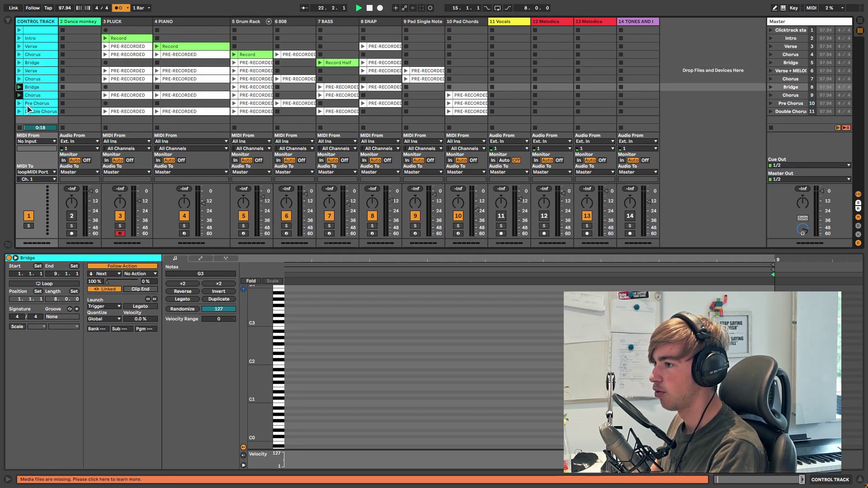
{"action": "left_click", "coordinate": [35, 30]}
{"action": "left_click", "coordinate": [772, 128]}
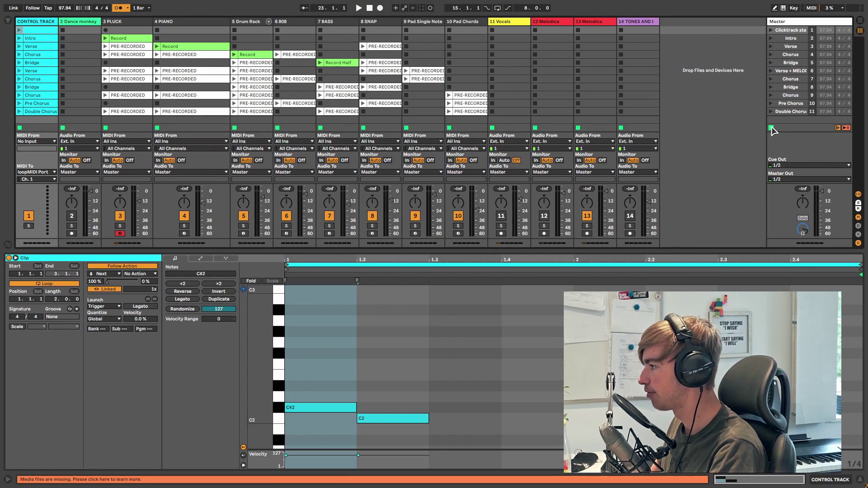
{"action": "left_click", "coordinate": [19, 30]}
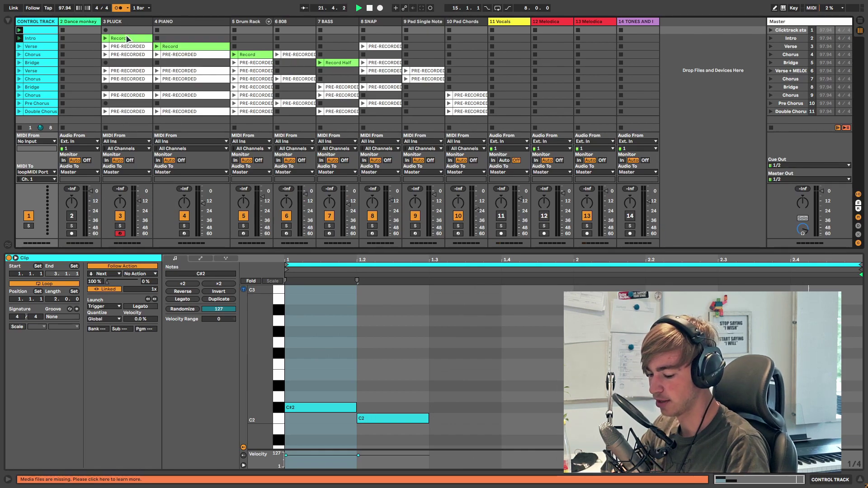
{"action": "left_click", "coordinate": [19, 79]}
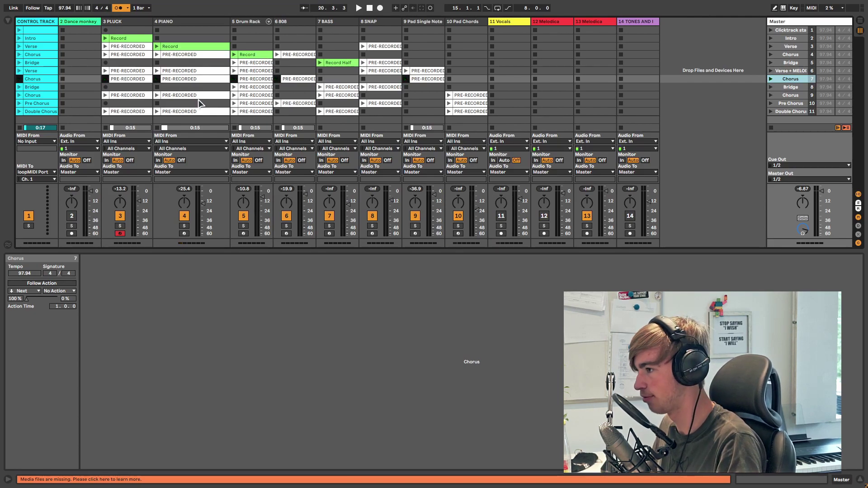
Step: Tick Remote for the MPK mini input under MIDI Ports in Link/Tempo/MIDI preferences, then close them
{"action": "key", "text": "ctrl+alt+l"}
{"action": "key", "text": "ctrl+comma"}
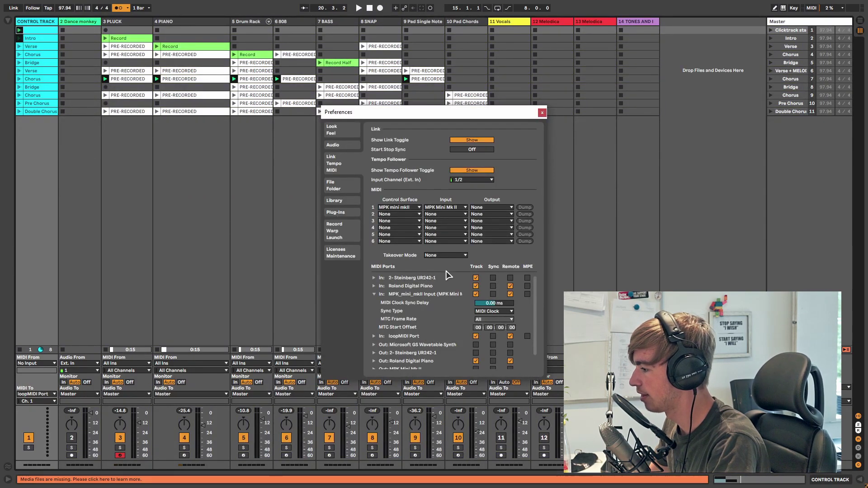
{"action": "scroll", "coordinate": [442, 312], "scroll_direction": "down", "scroll_amount": 1}
{"action": "scroll", "coordinate": [442, 312], "scroll_direction": "up", "scroll_amount": 1}
{"action": "scroll", "coordinate": [441, 311], "scroll_direction": "down", "scroll_amount": 1}
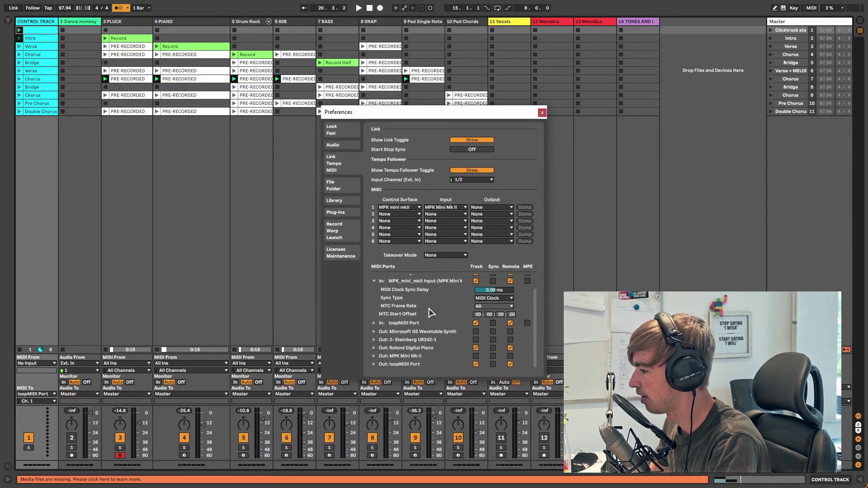
{"action": "scroll", "coordinate": [434, 308], "scroll_direction": "up", "scroll_amount": 1}
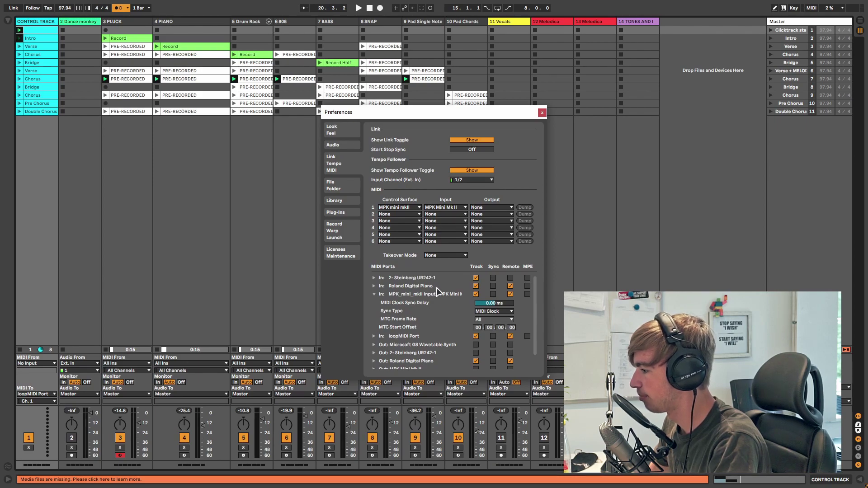
{"action": "scroll", "coordinate": [439, 291], "scroll_direction": "down", "scroll_amount": 1}
{"action": "scroll", "coordinate": [457, 295], "scroll_direction": "up", "scroll_amount": 1}
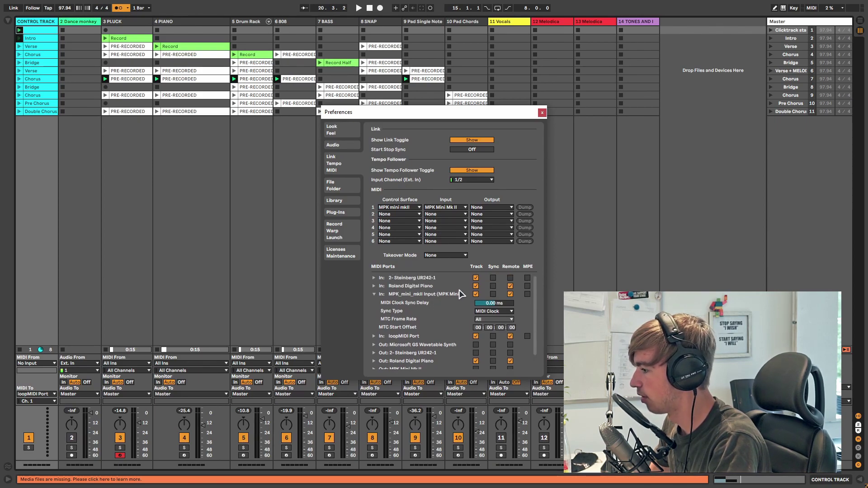
{"action": "scroll", "coordinate": [460, 294], "scroll_direction": "down", "scroll_amount": 1}
{"action": "scroll", "coordinate": [460, 295], "scroll_direction": "up", "scroll_amount": 1}
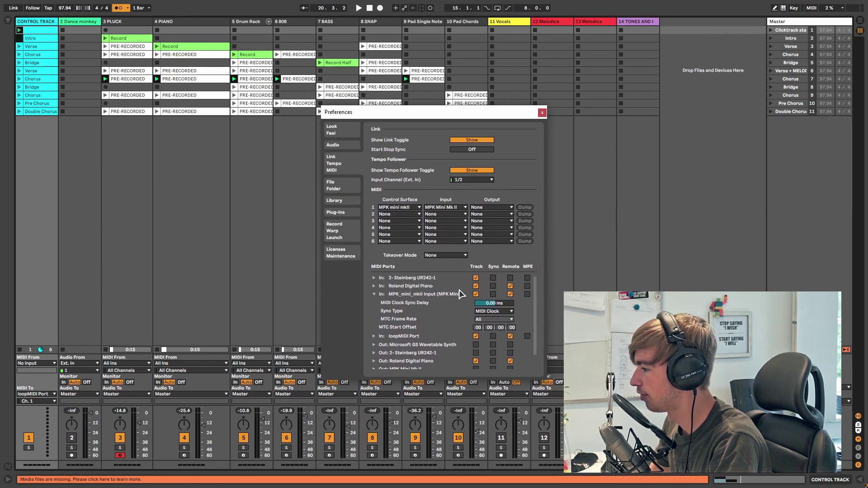
{"action": "left_click", "coordinate": [510, 294]}
{"action": "left_click", "coordinate": [543, 113]}
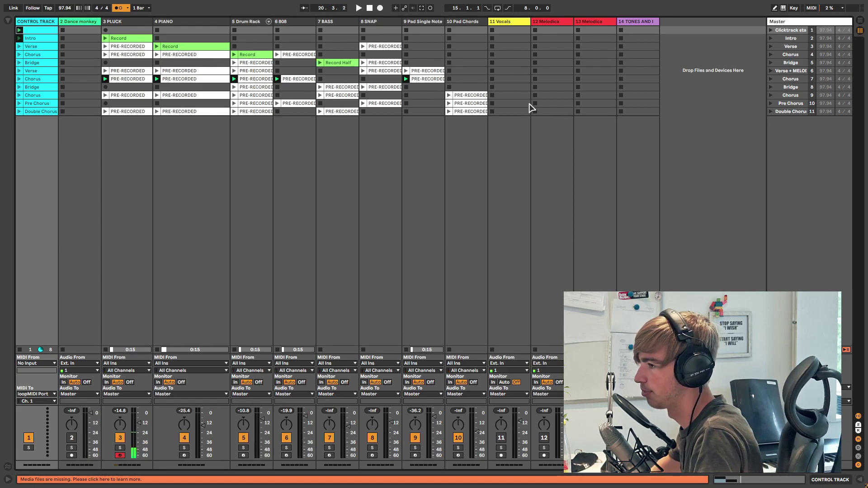
Step: Stop the Chorus row, launch the control track's first clip to play Intro and Verse, then stop
{"action": "left_click", "coordinate": [28, 31]}
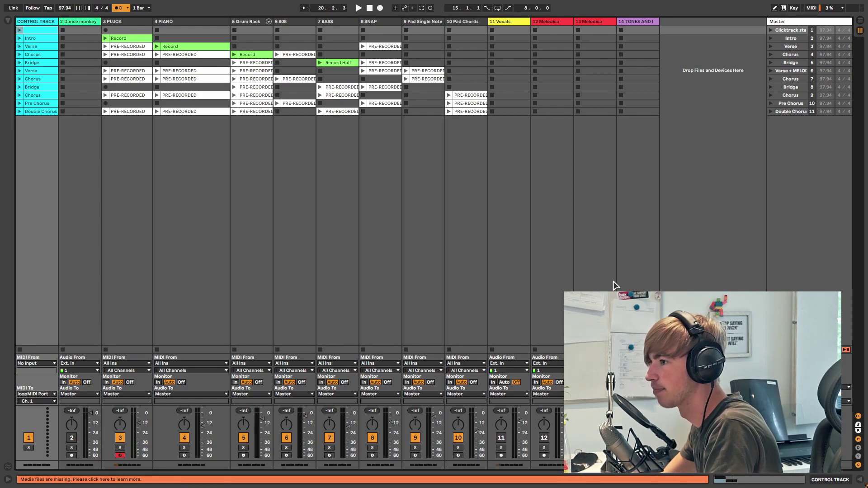
{"action": "left_click", "coordinate": [19, 30]}
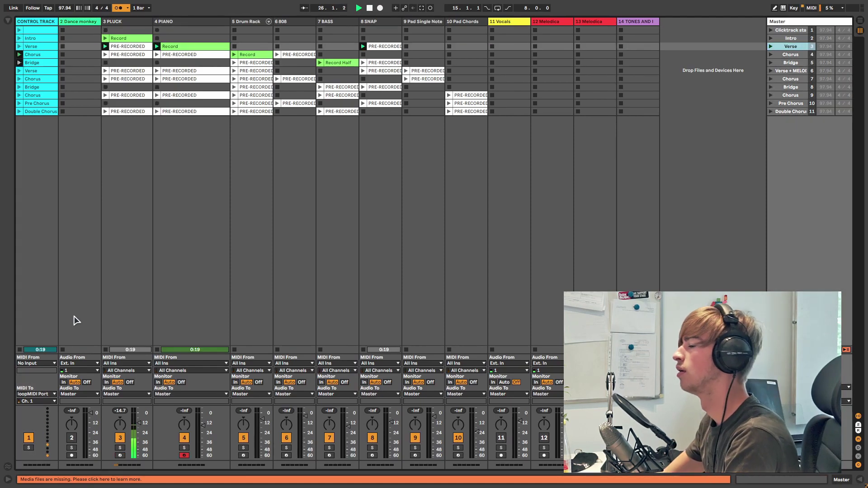
{"action": "key", "text": "space"}
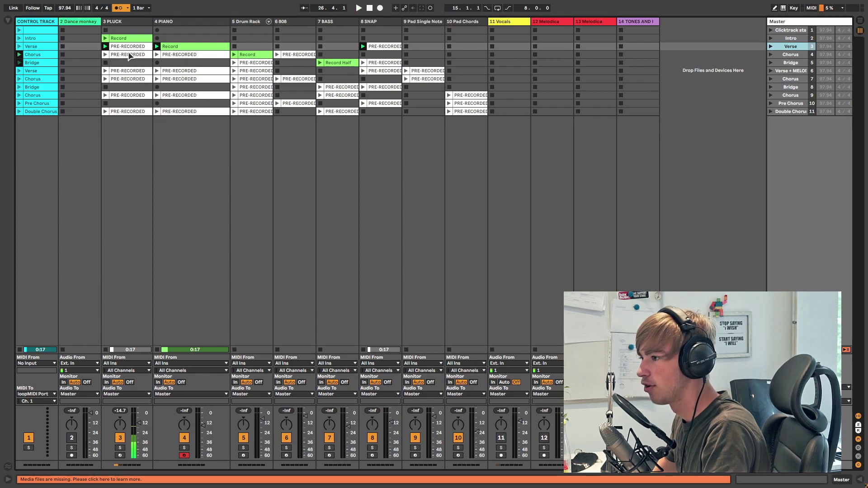
{"action": "left_click", "coordinate": [126, 47]}
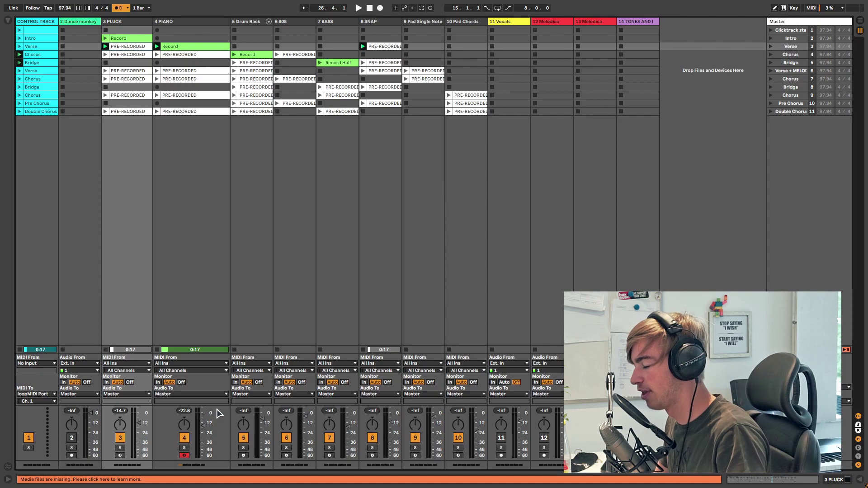
{"action": "key", "text": "Tab"}
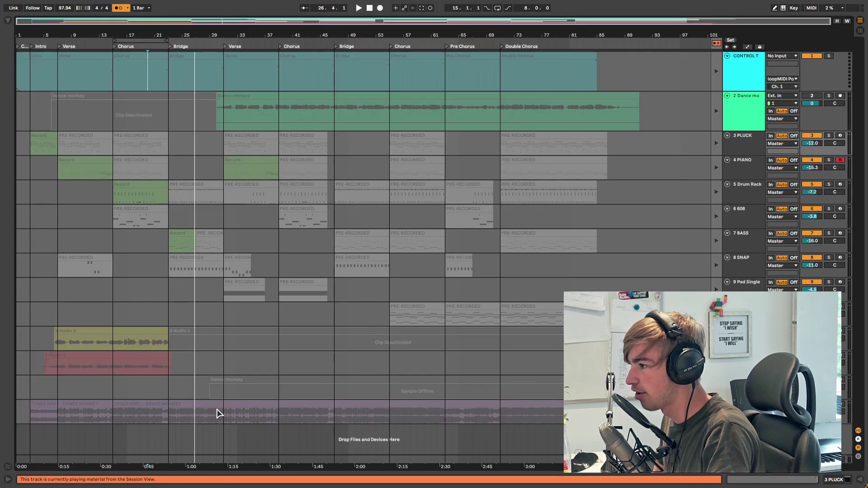
{"action": "key", "text": "Tab"}
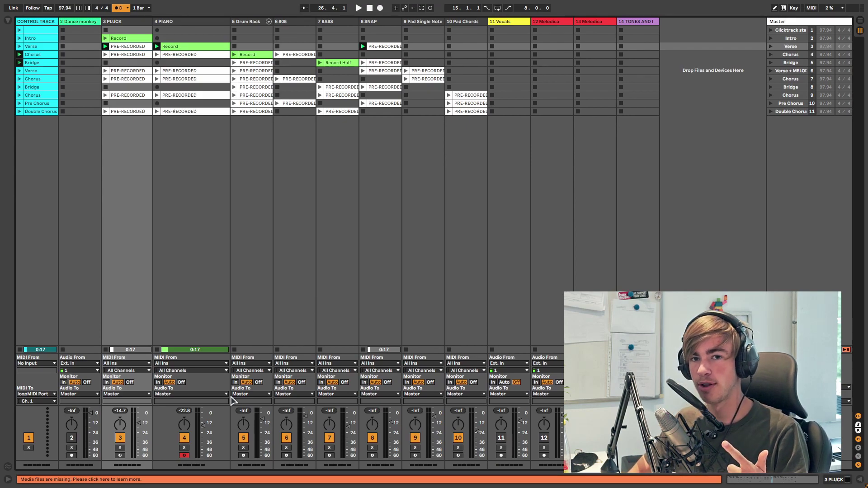
{"action": "key", "text": "alt+Tab"}
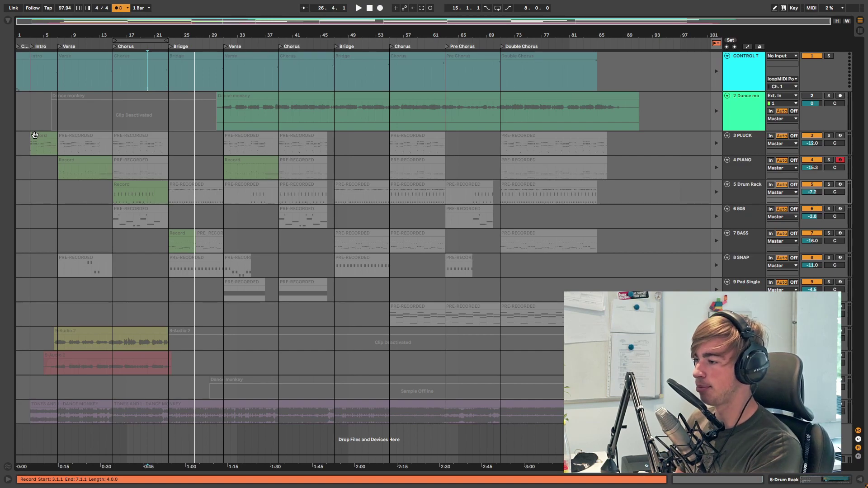
{"action": "key", "text": "Tab"}
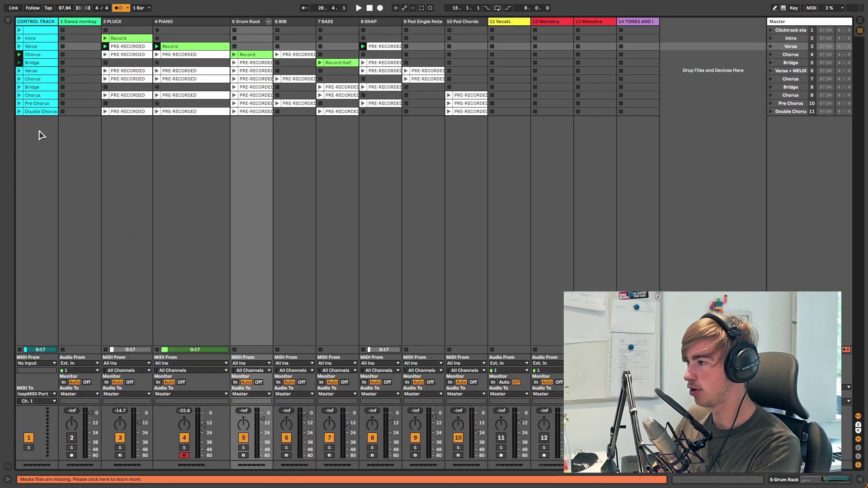
{"action": "left_click", "coordinate": [126, 40]}
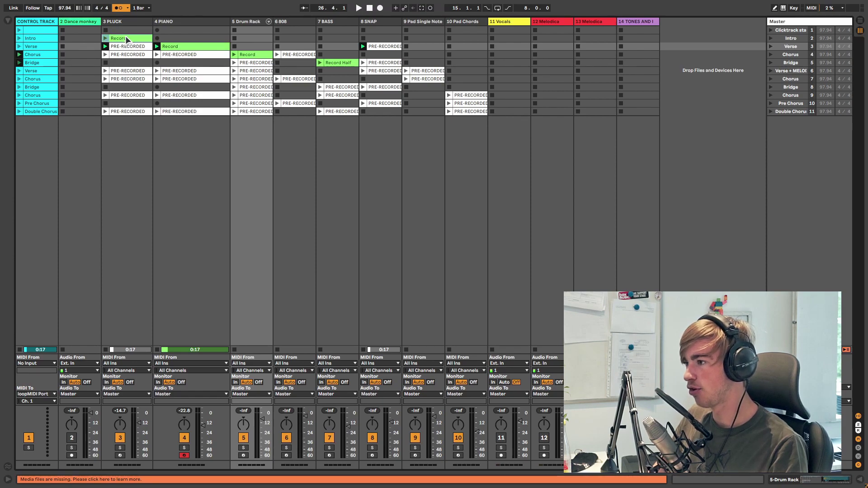
{"action": "left_click", "coordinate": [127, 40]}
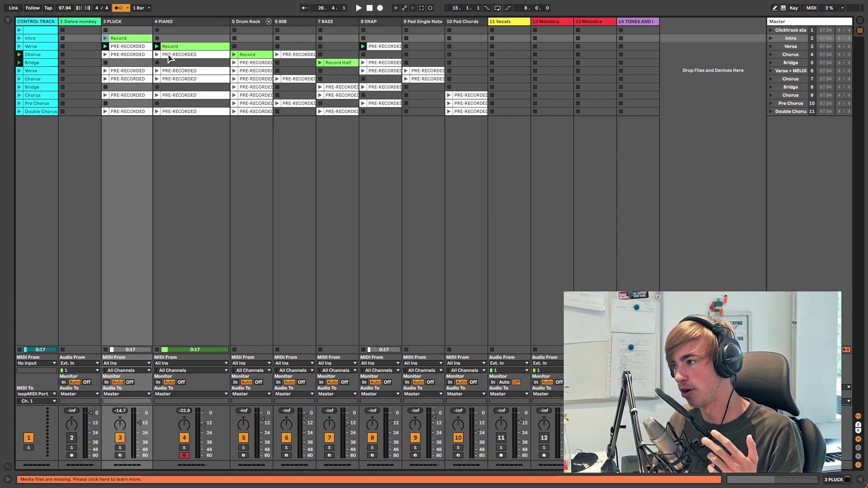
{"action": "left_click", "coordinate": [126, 38]}
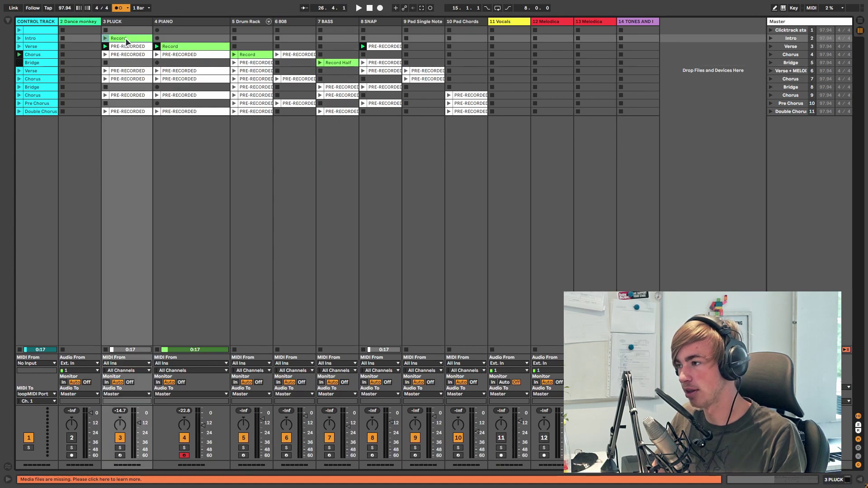
{"action": "left_click", "coordinate": [186, 54]}
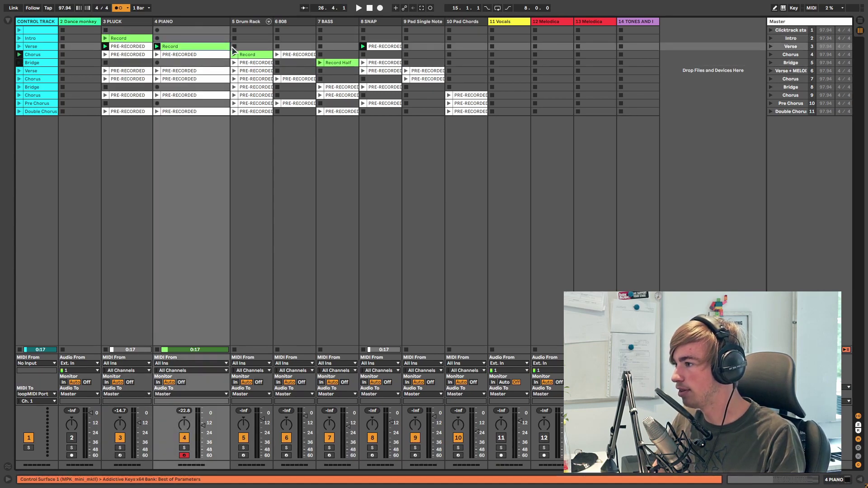
{"action": "left_click", "coordinate": [249, 56]}
{"action": "left_click", "coordinate": [342, 63]}
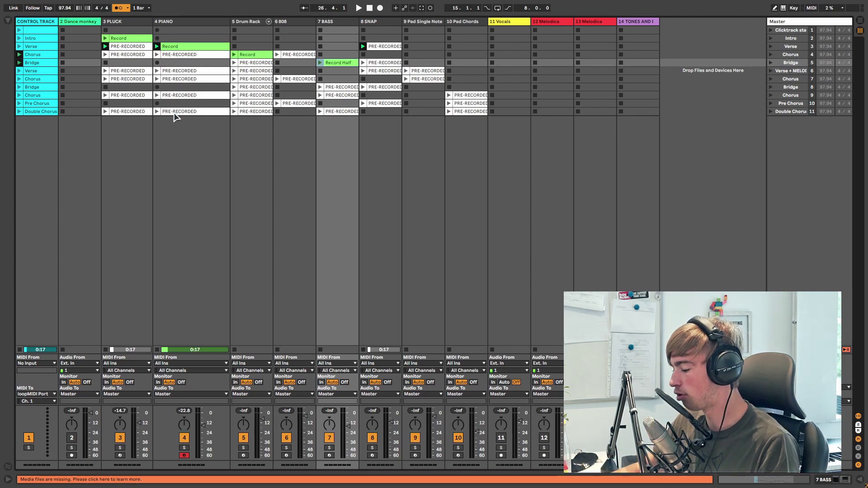
{"action": "key", "text": "alt+Tab"}
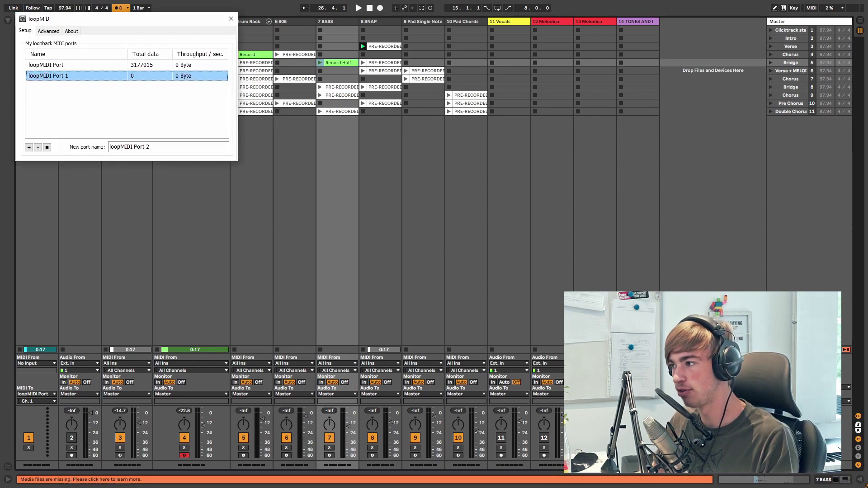
{"action": "key", "text": "alt+Tab"}
{"action": "left_click", "coordinate": [454, 165]}
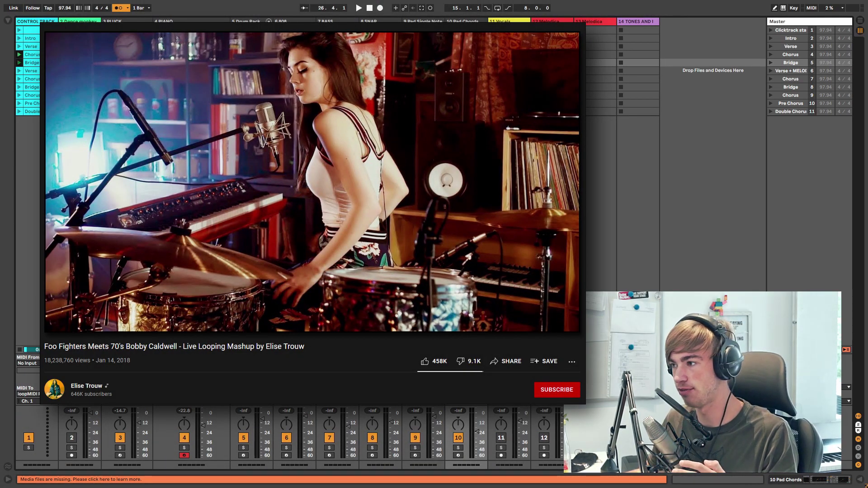
Step: Enter MIDI Map Mode with Ctrl+M to show the note mappings for scenes, arming and stops
{"action": "key", "text": "ctrl+m"}
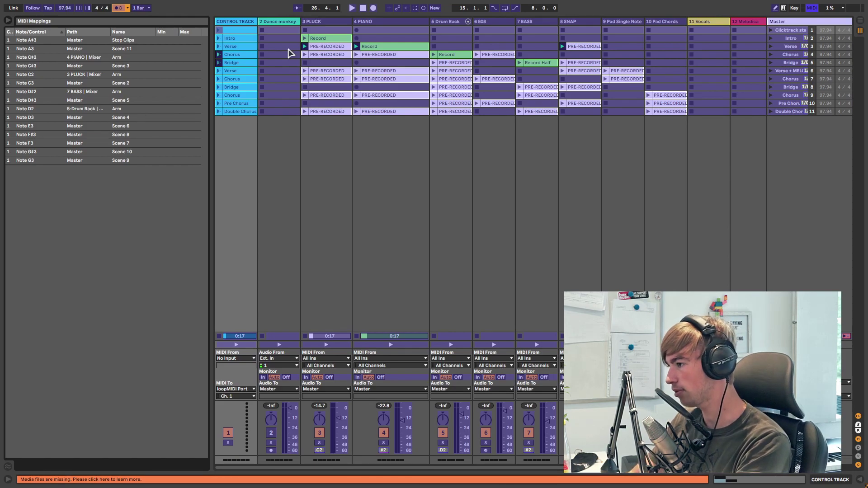
Step: Exit MIDI Map Mode, hide the browser, stop all clips and relaunch the control track's first clip
{"action": "key", "text": "ctrl+m"}
{"action": "key", "text": "ctrl+alt+b"}
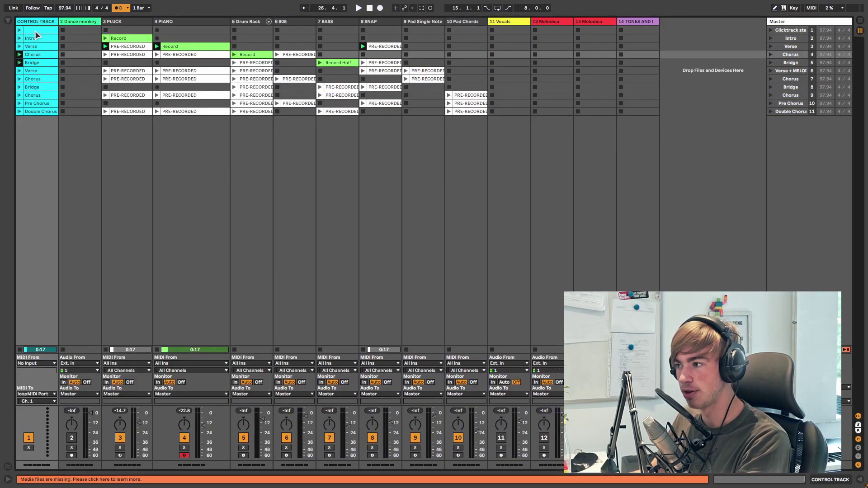
{"action": "left_click", "coordinate": [32, 87]}
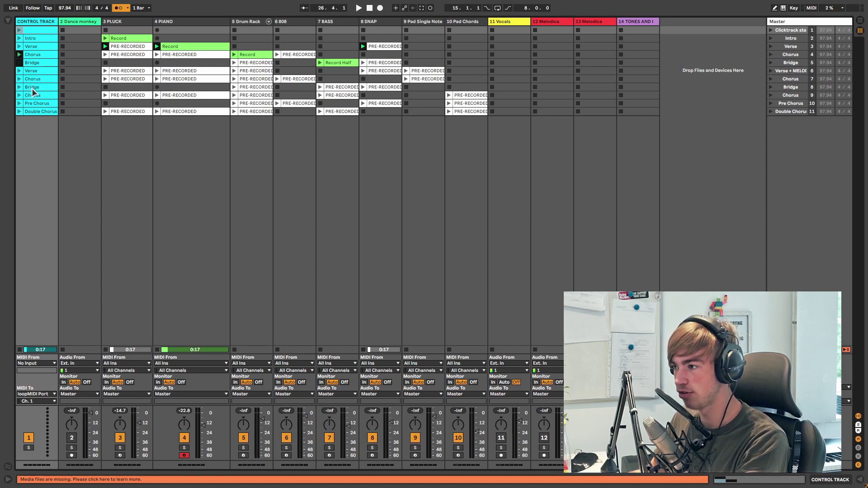
{"action": "left_click", "coordinate": [19, 31]}
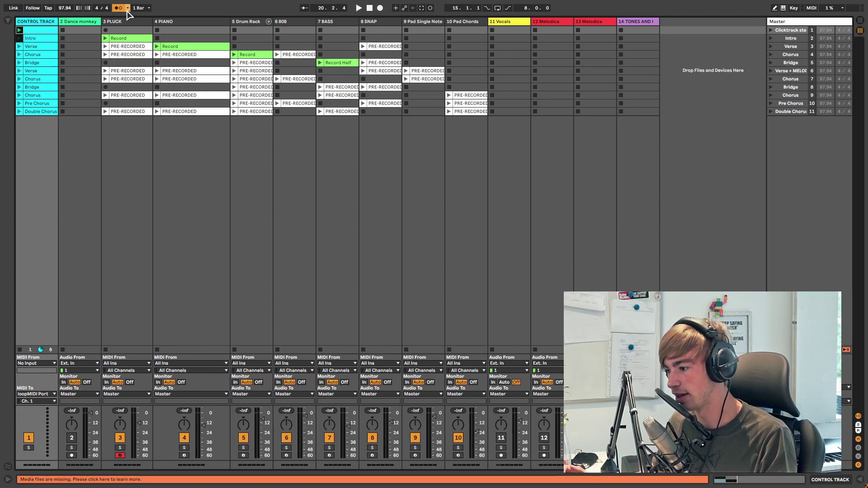
Step: Enable MIDI Map Mode, then review the MIDI Ports in Link/Tempo/MIDI preferences and close them
{"action": "key", "text": "ctrl+m"}
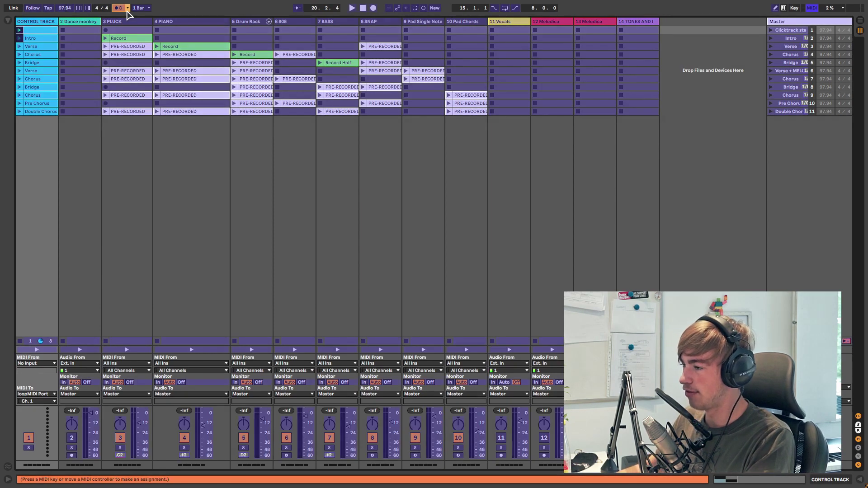
{"action": "key", "text": "ctrl+comma"}
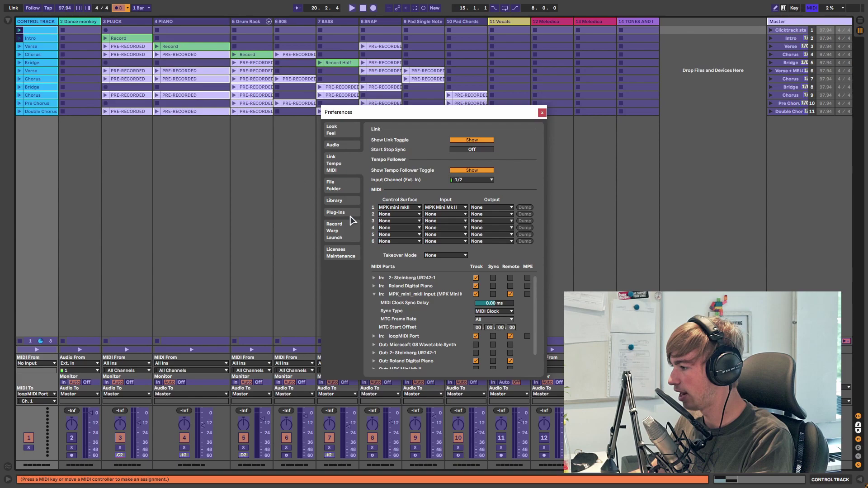
{"action": "scroll", "coordinate": [429, 285], "scroll_direction": "down", "scroll_amount": 1}
{"action": "scroll", "coordinate": [429, 289], "scroll_direction": "up", "scroll_amount": 1}
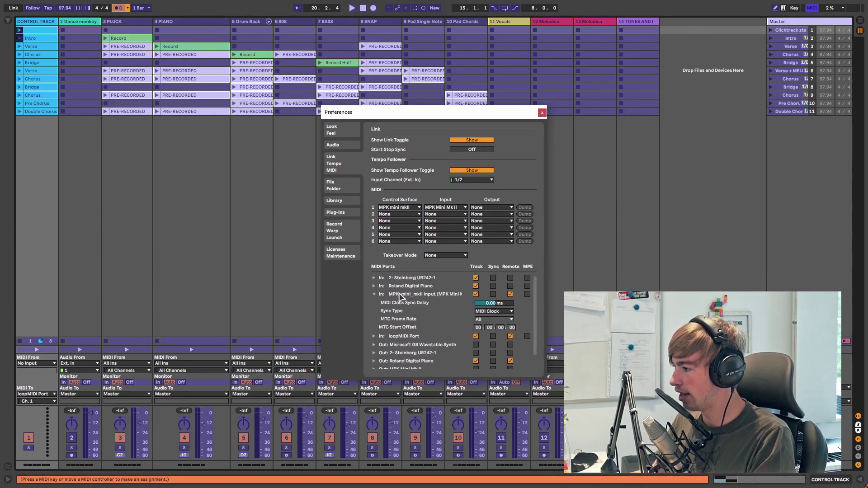
{"action": "left_click", "coordinate": [543, 112]}
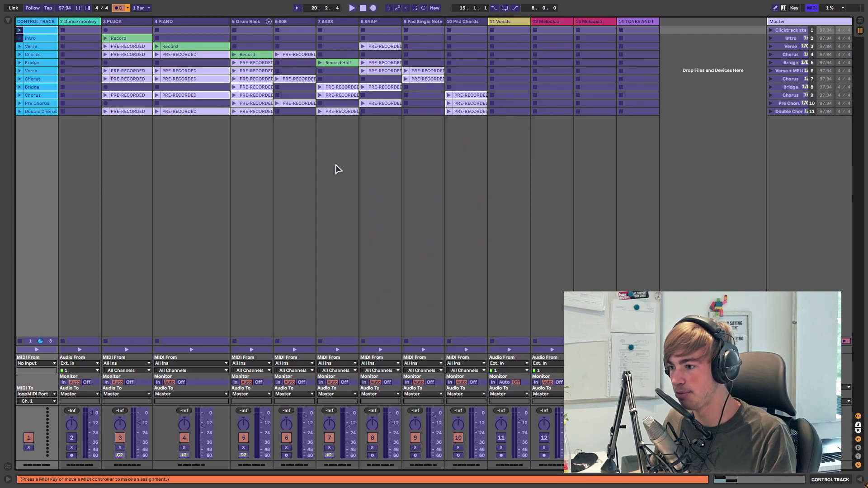